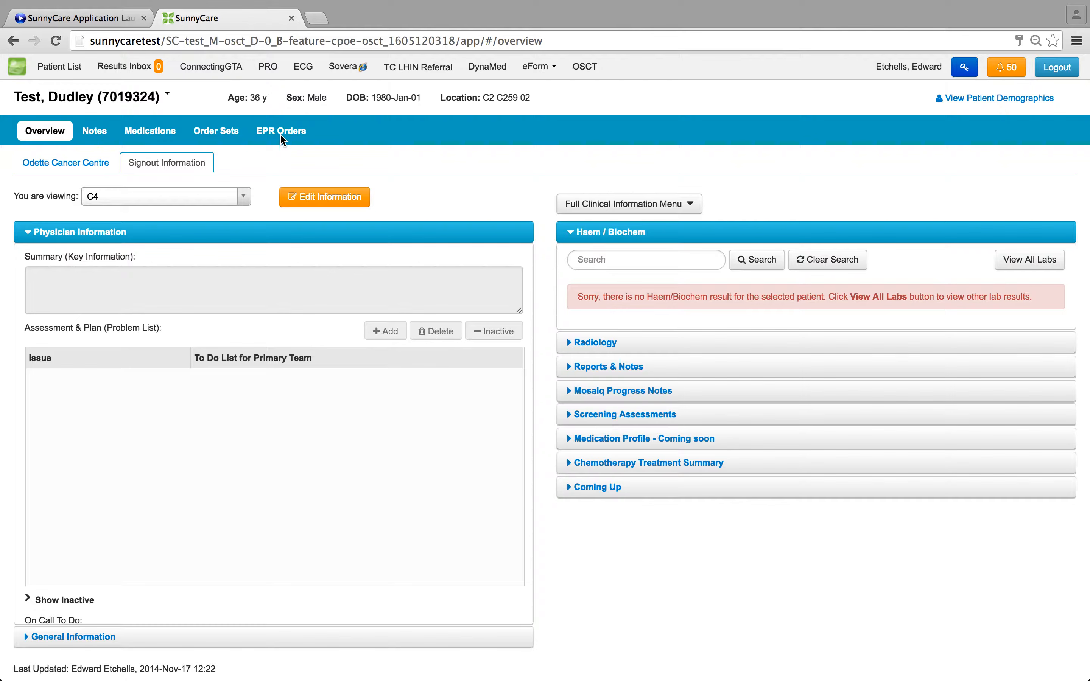
Open the patient's order sets and look through the GIM category's list of order sets.
click(215, 135)
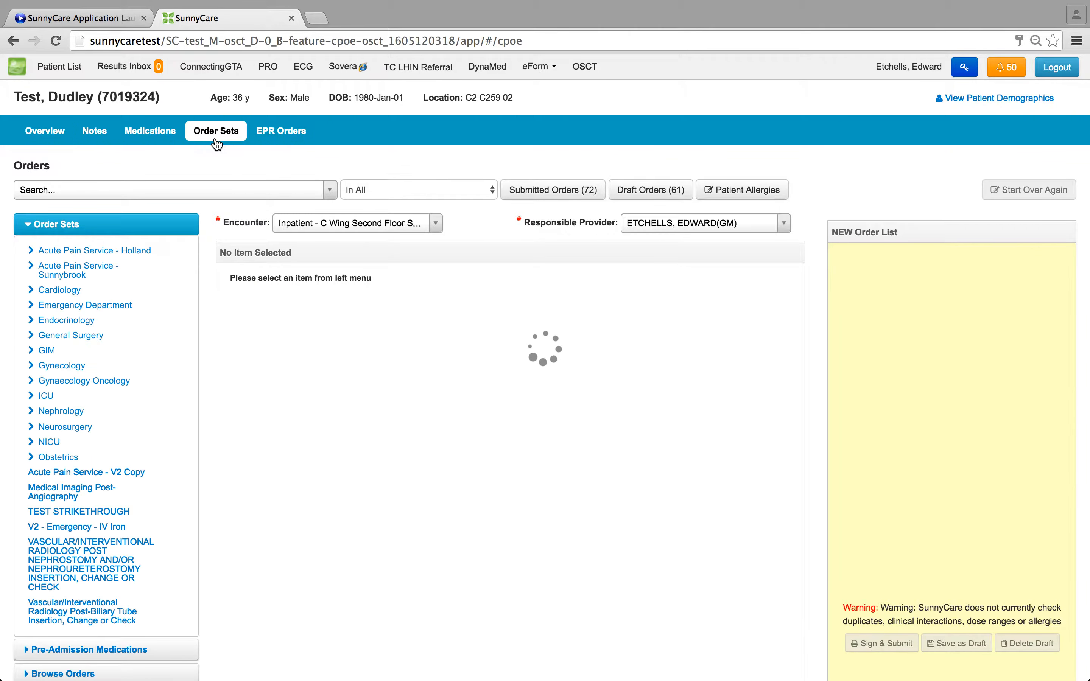
click(118, 197)
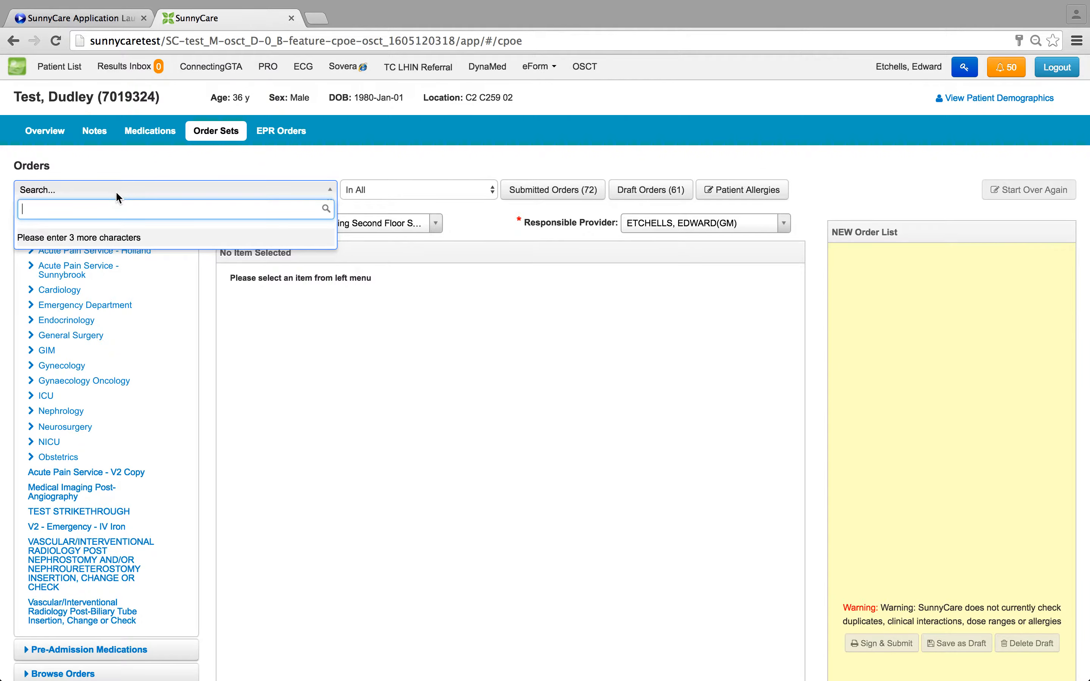
click(50, 346)
click(51, 350)
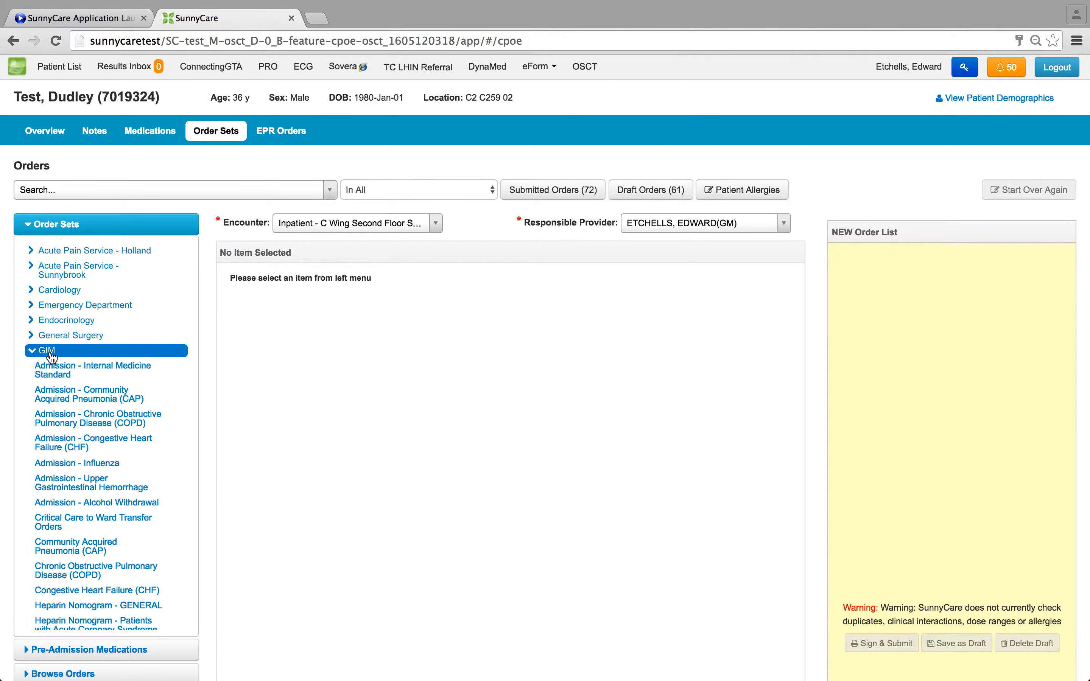
click(51, 354)
click(51, 354)
click(51, 353)
Search the orders for "copd" and open the Admission - Chronic Obstructive Pulmonary Disease (COPD) order set.
click(72, 184)
text(copd)
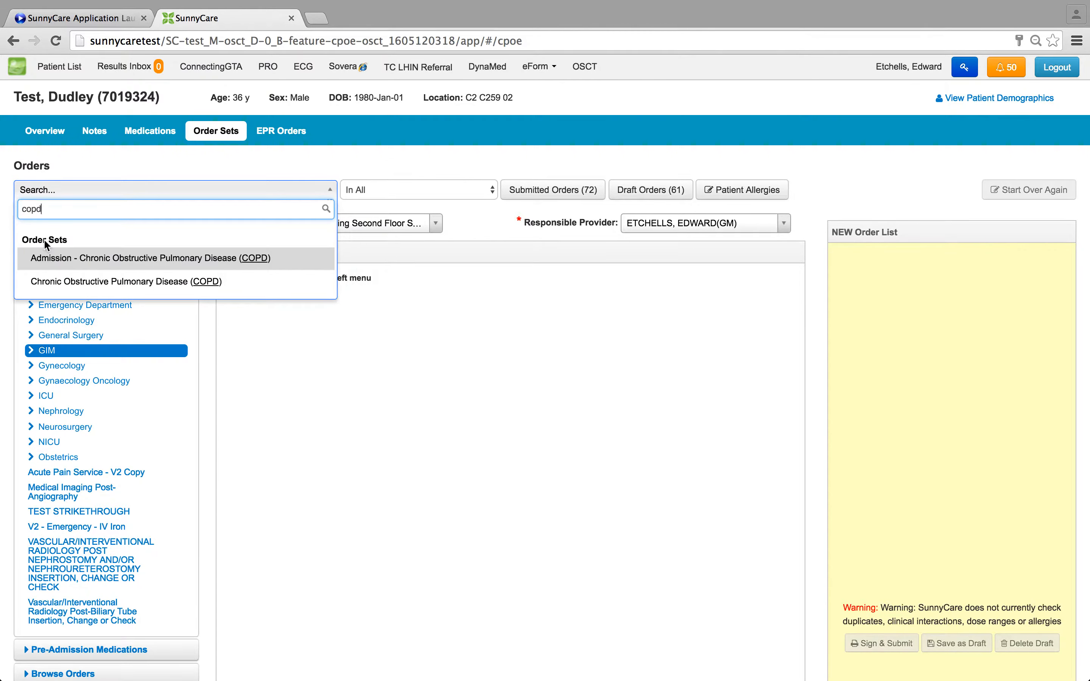
double_click(71, 260)
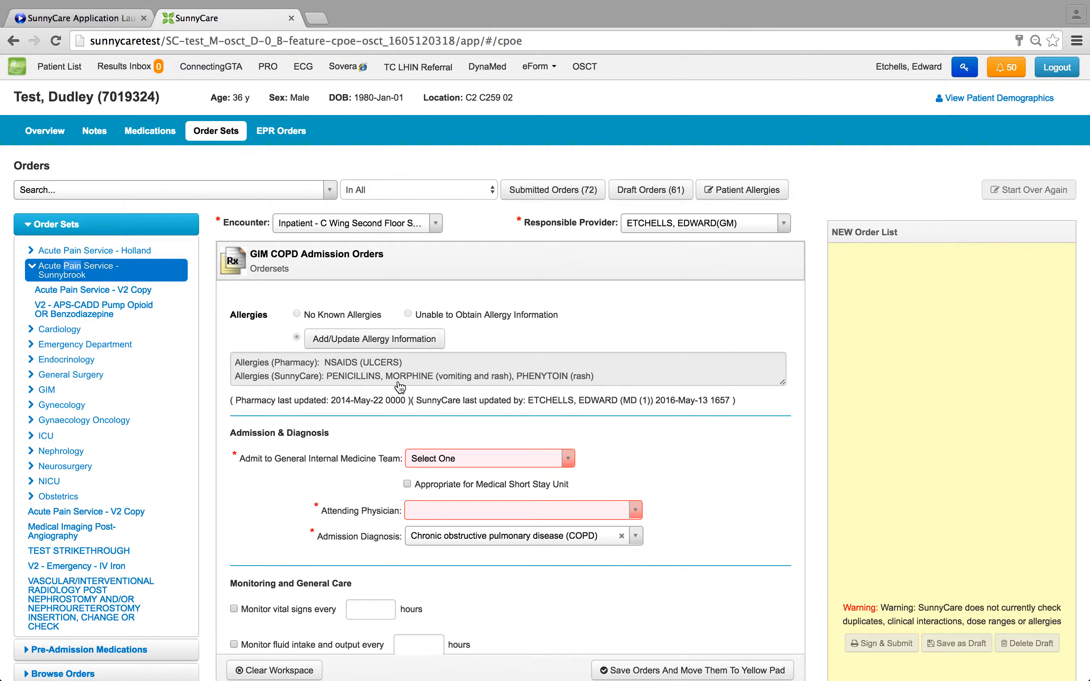
Admit the patient to the Blue Team and choose the attending physician by surname.
scroll(400, 387, down, 1)
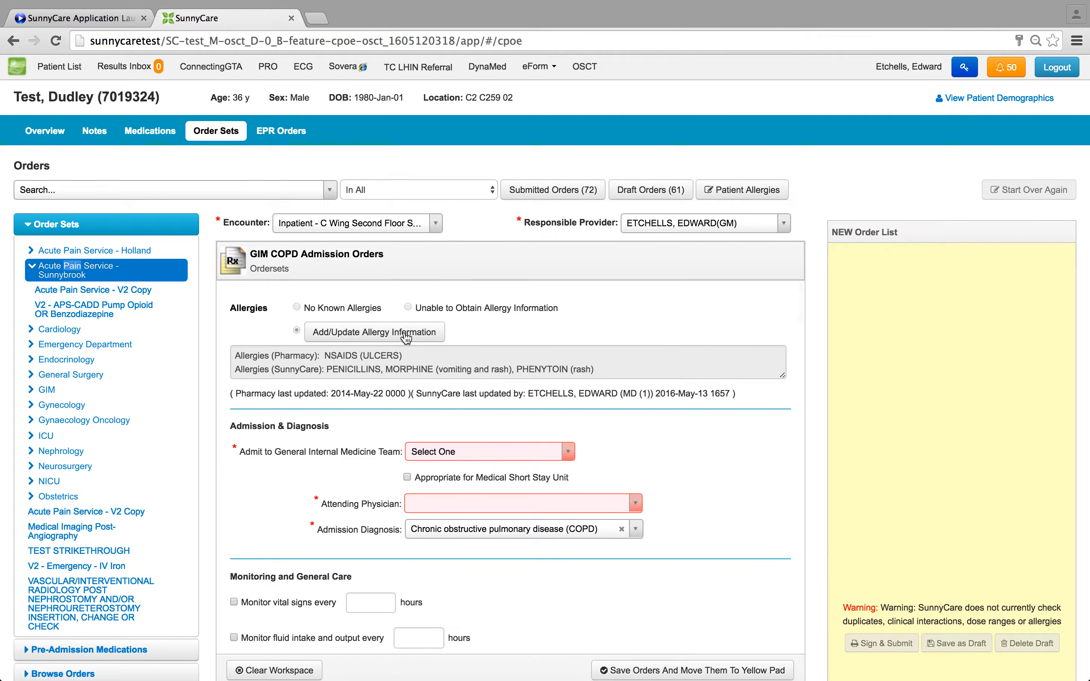
scroll(407, 342, down, 5)
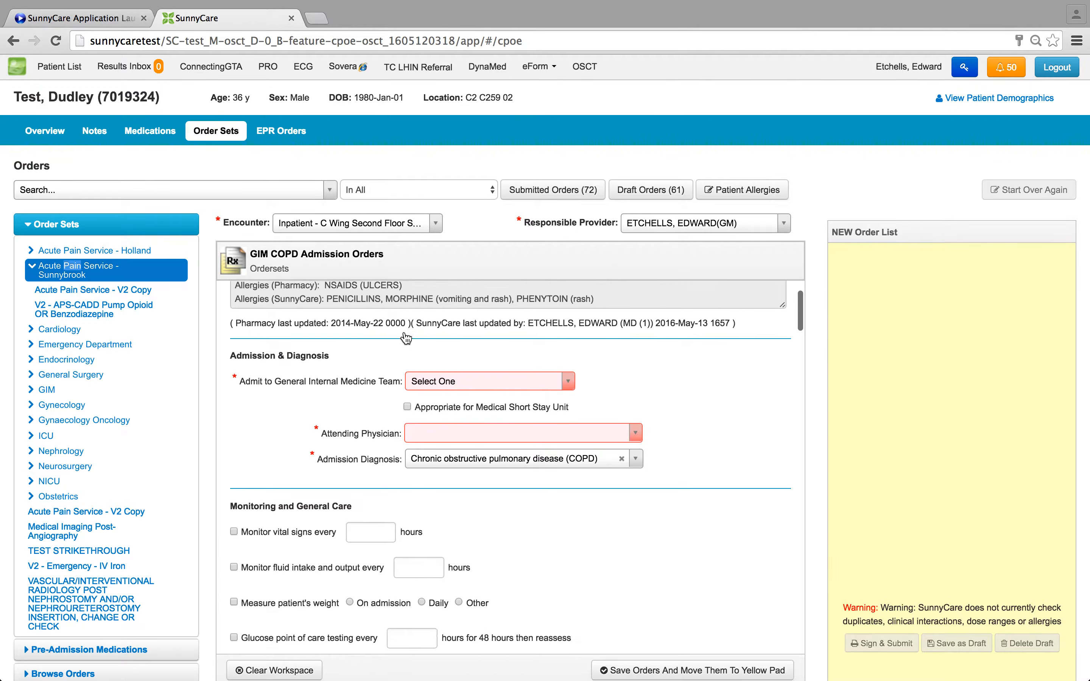
click(429, 360)
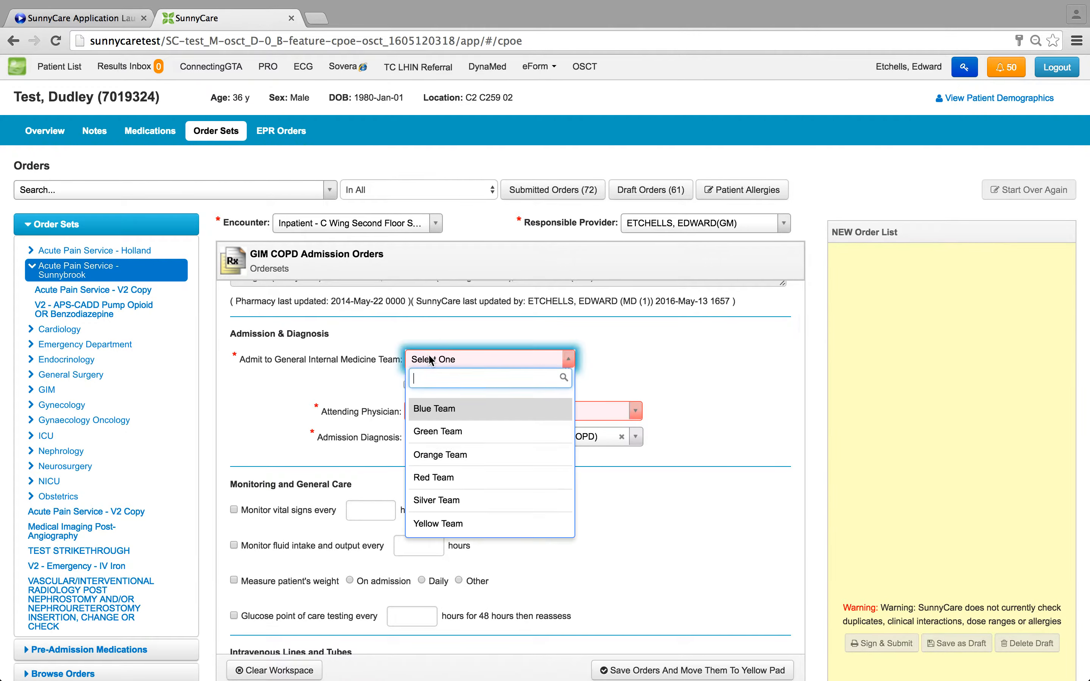
click(436, 409)
click(435, 408)
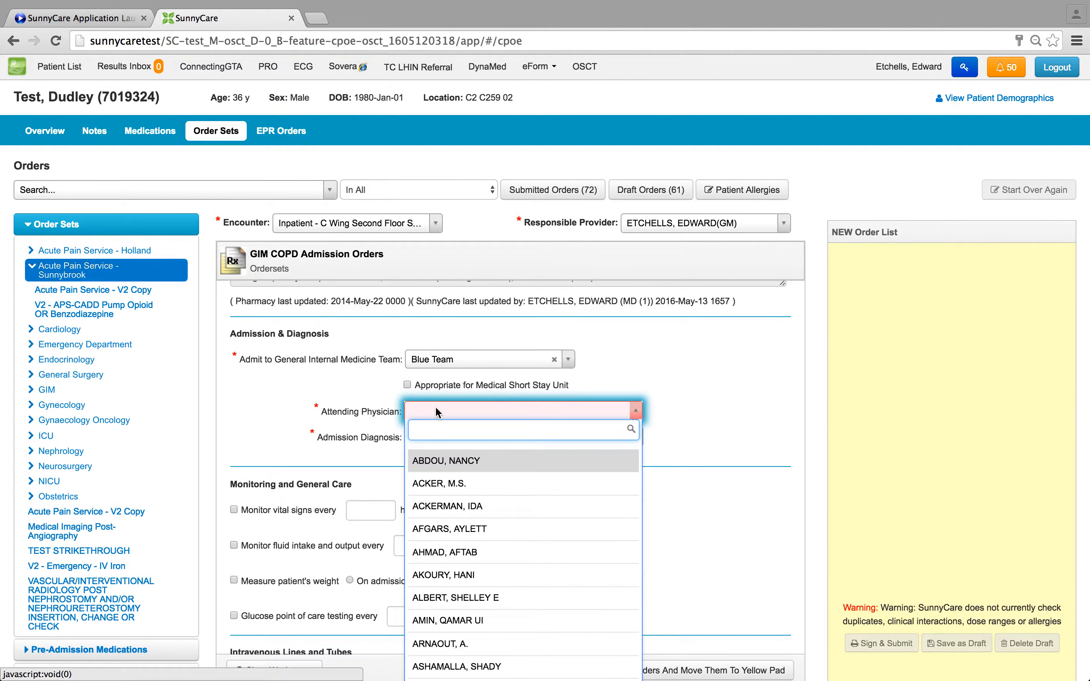
text(etchel)
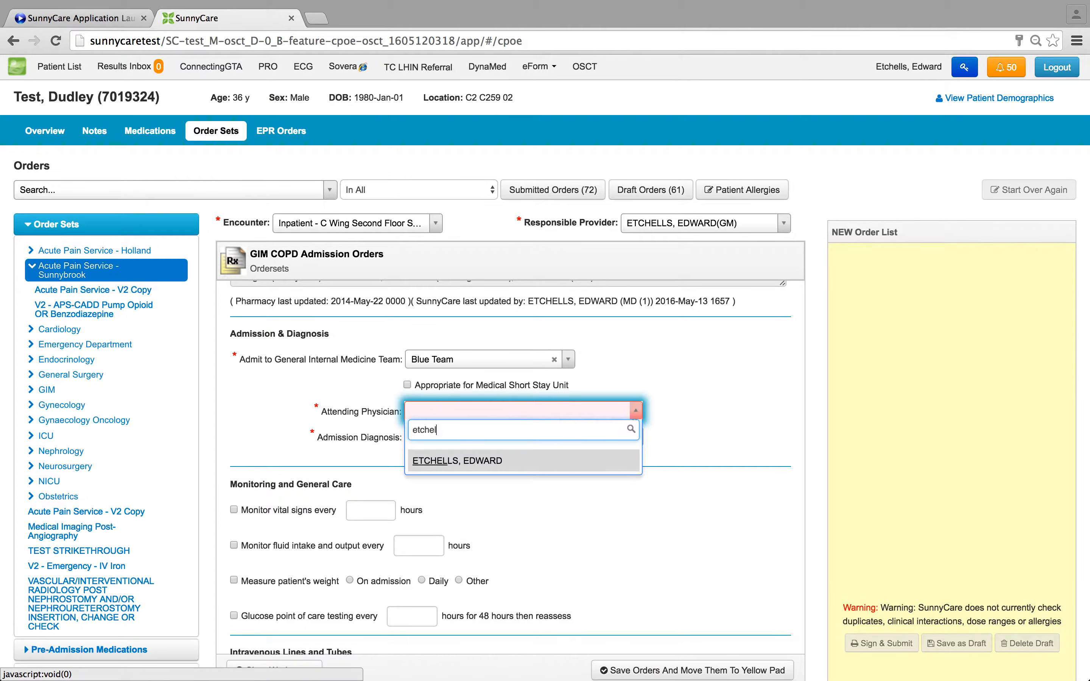
click(437, 462)
Order vital signs monitoring every 6 hours and a patient weight measurement on admission.
scroll(437, 462, down, 5)
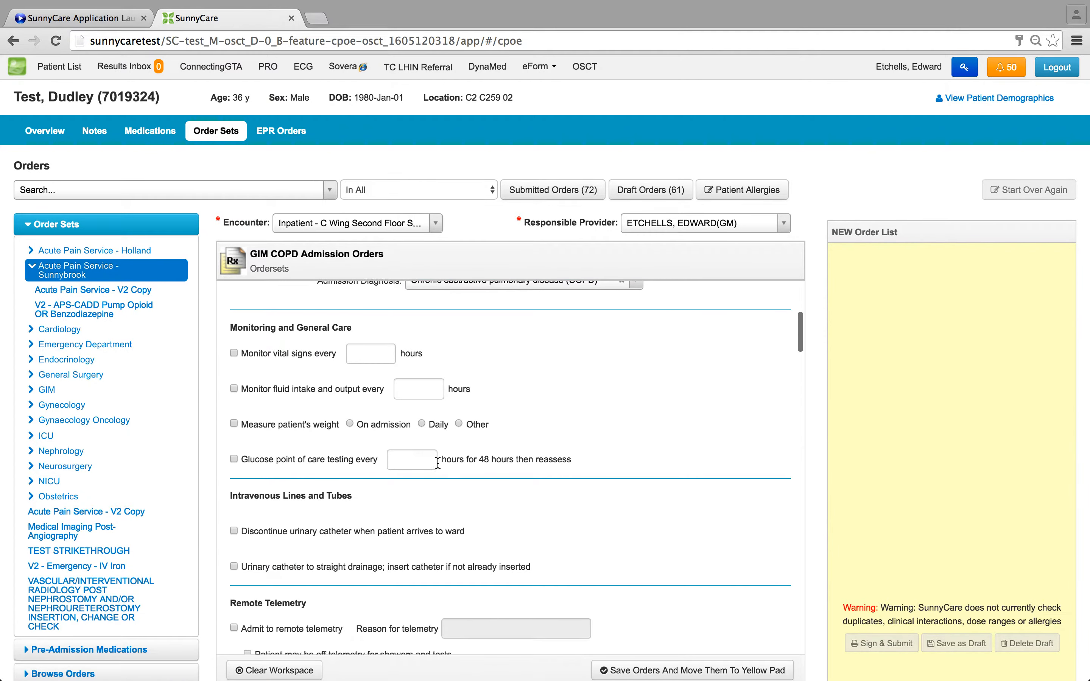
click(370, 361)
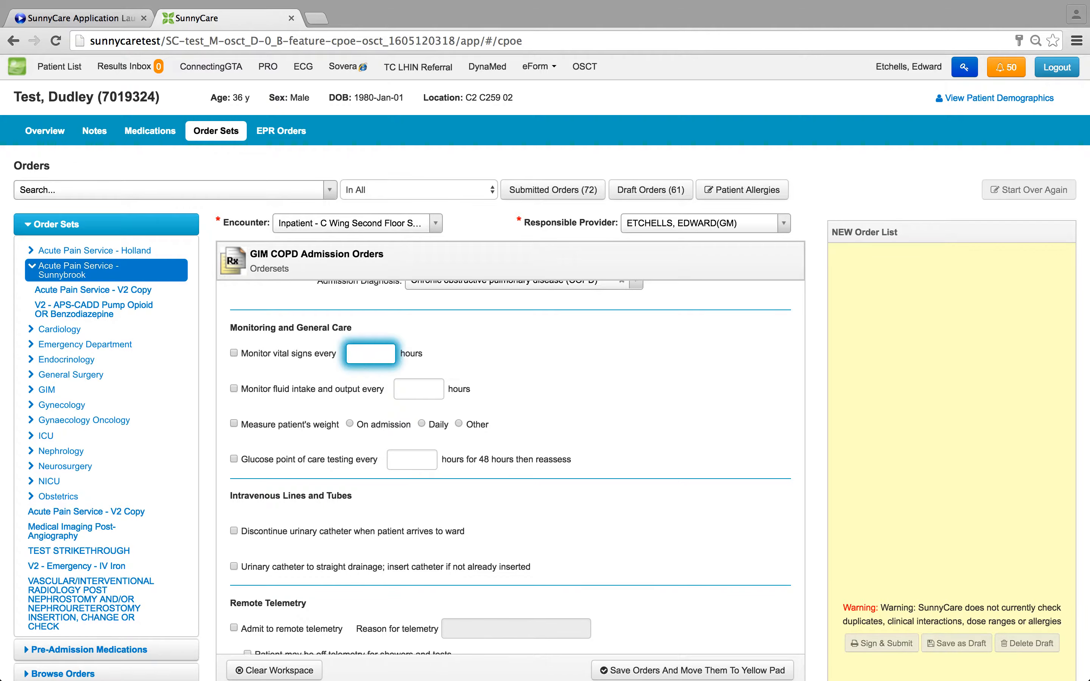
click(350, 423)
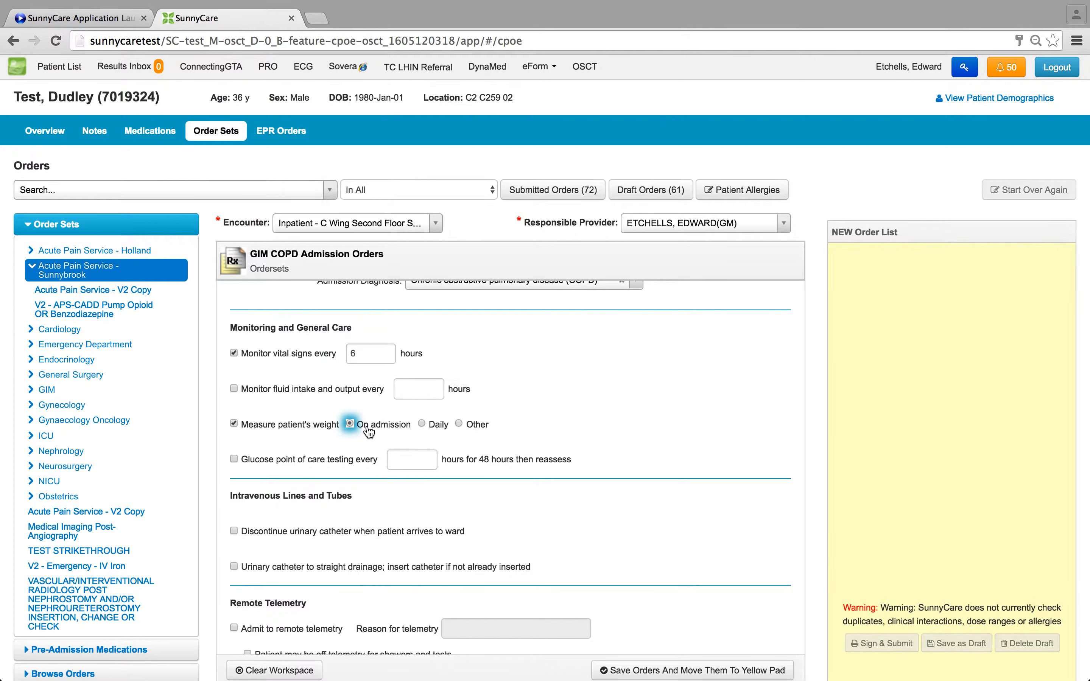
Order urinary catheter discontinuation on arrival to the ward and oxygen saturation maintained greater than 92%.
scroll(368, 431, down, 5)
click(402, 359)
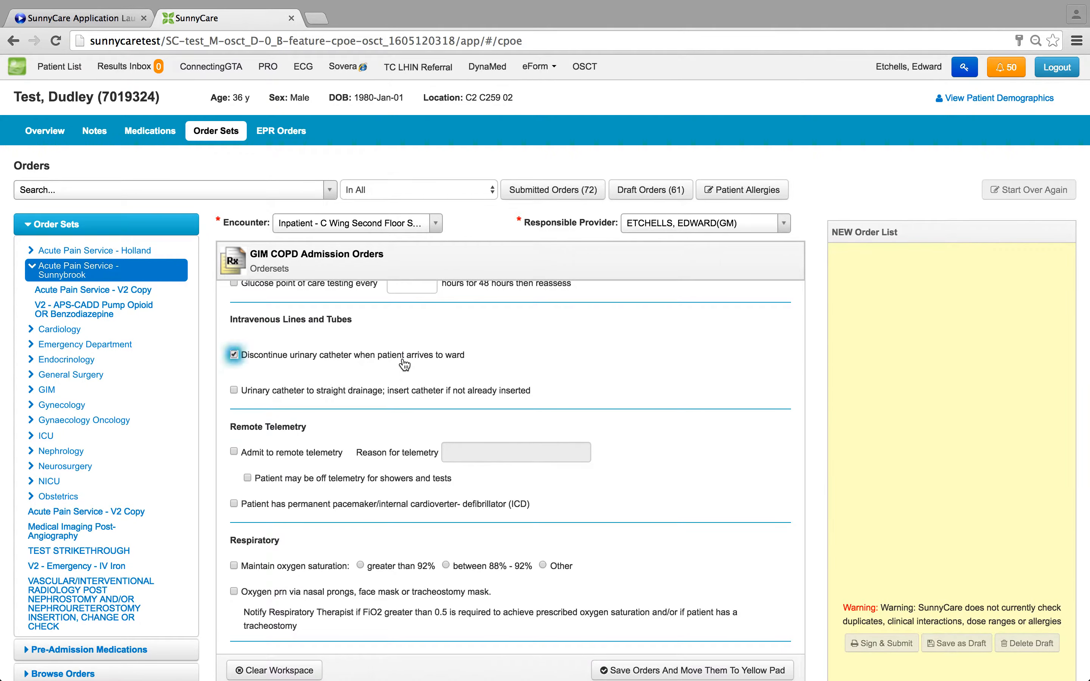
scroll(404, 364, down, 5)
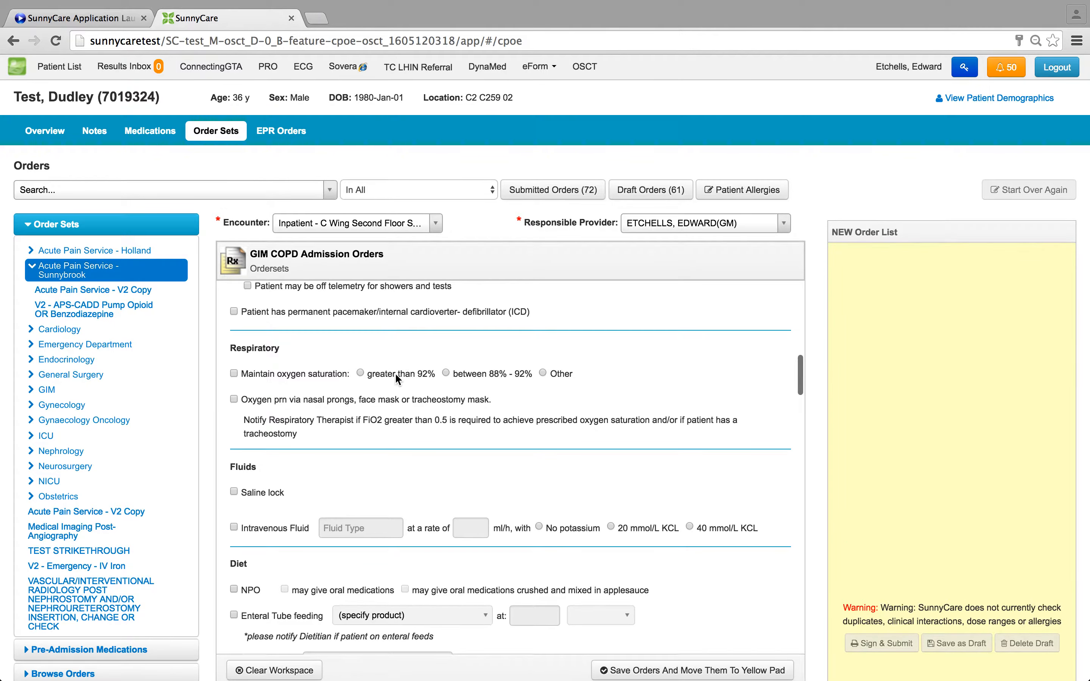
click(360, 374)
Order intravenous normal saline at a rate of 50 ml/h with 20 mmol/L KCL.
scroll(364, 372, down, 3)
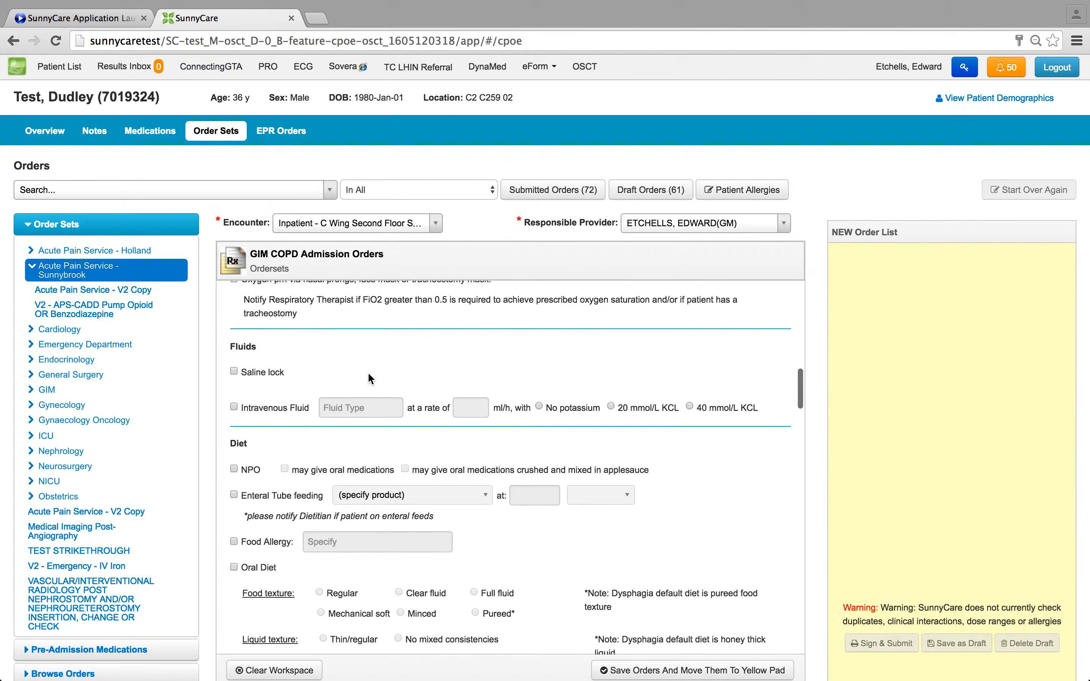
click(288, 407)
click(339, 407)
text(normal saline)
click(338, 429)
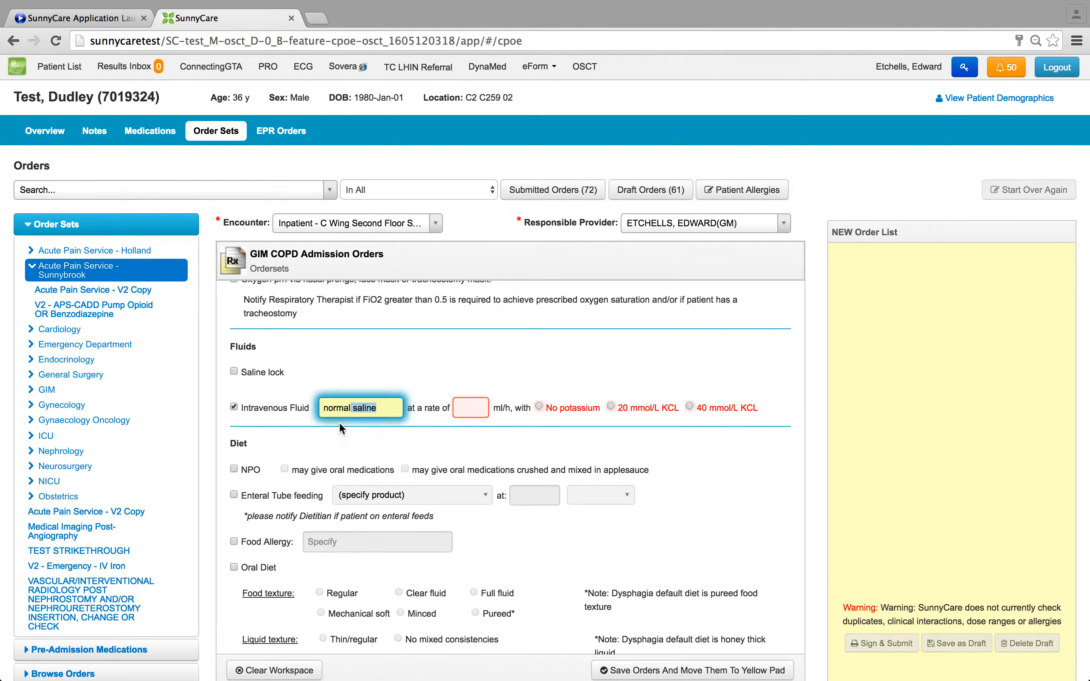
click(454, 415)
text(50)
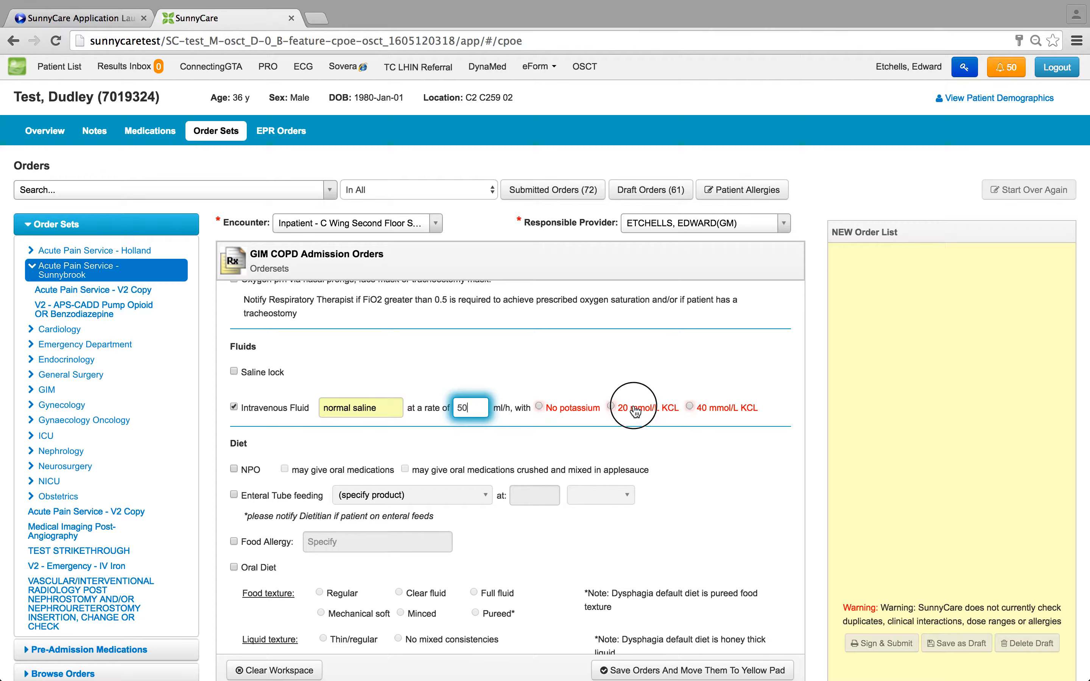
click(611, 406)
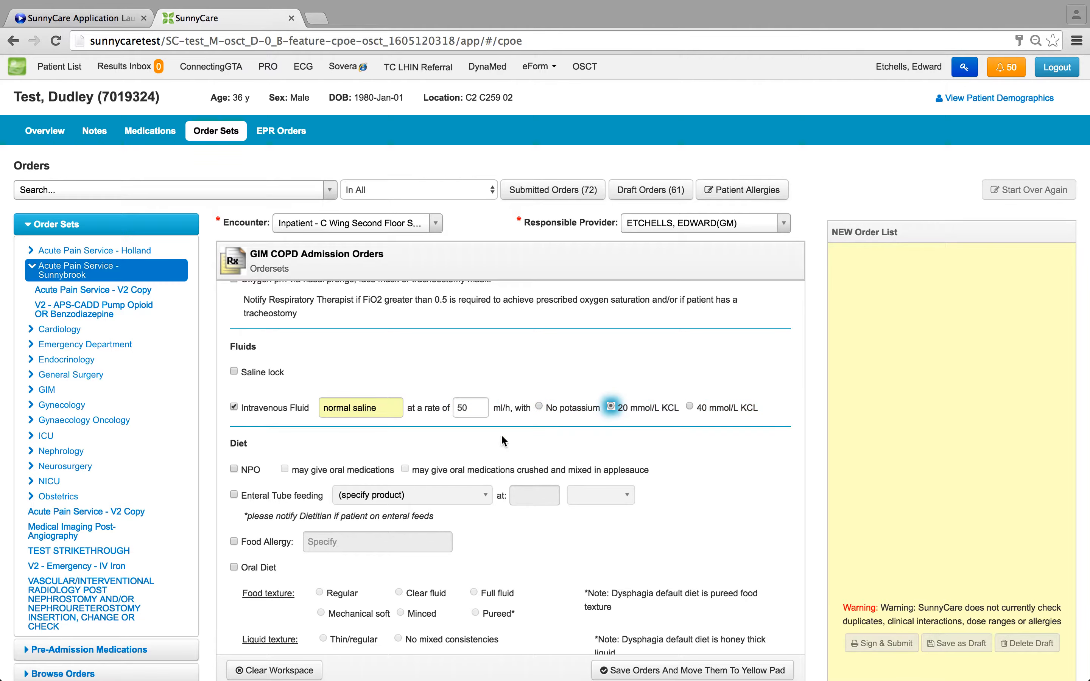
Order an oral diet with minced food texture and thin/regular liquid texture.
scroll(319, 514, down, 5)
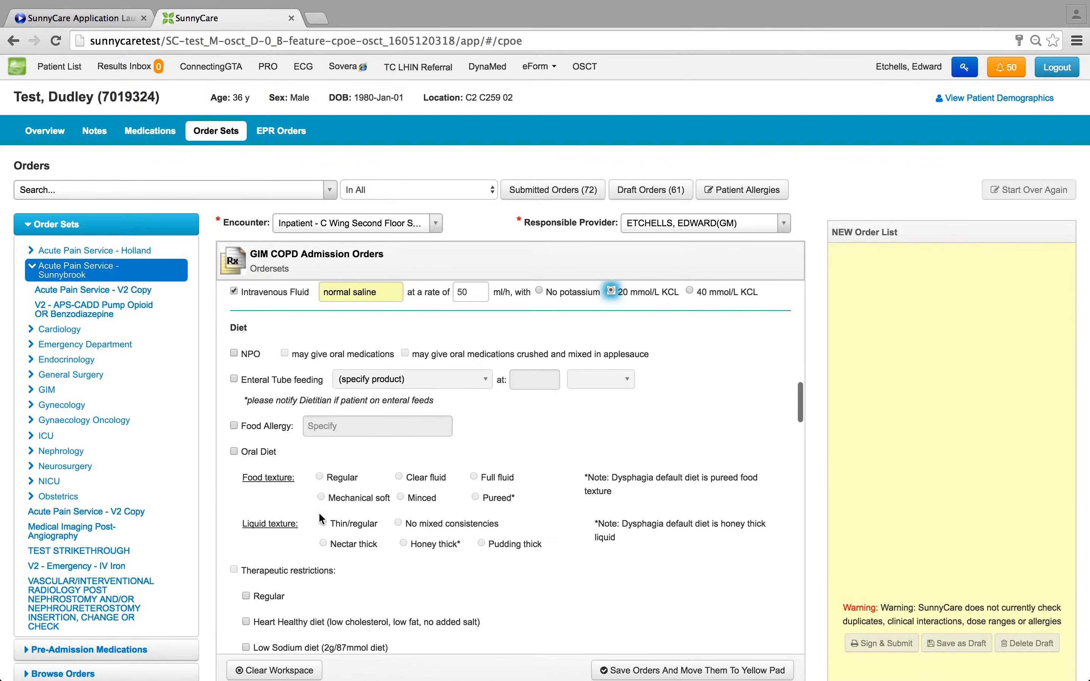
click(254, 452)
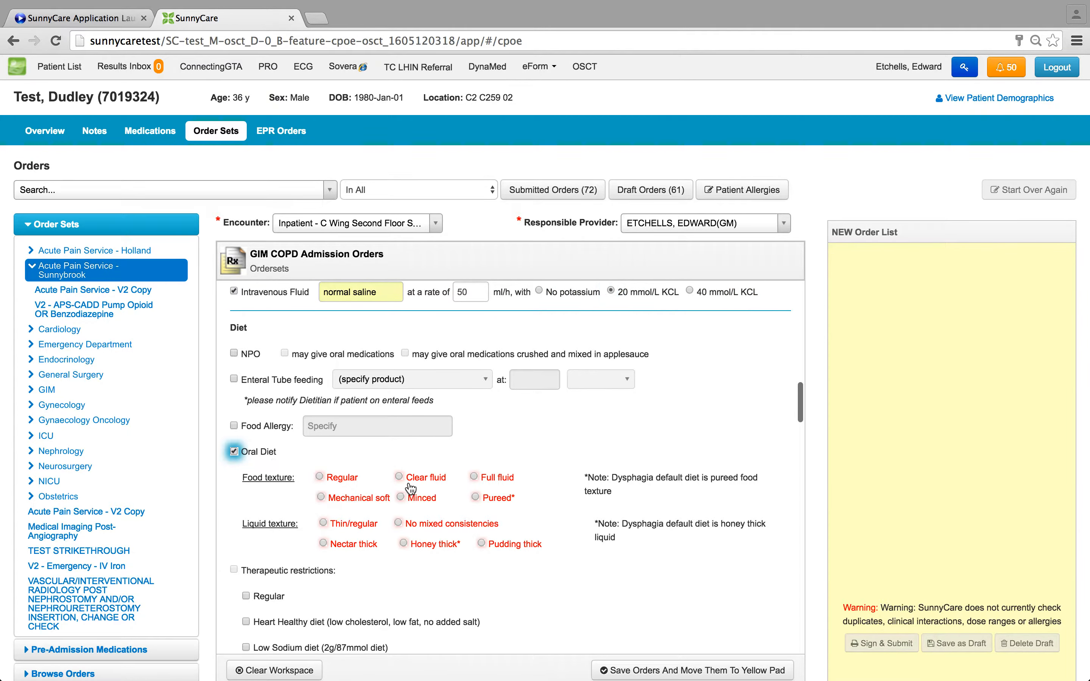
click(413, 504)
scroll(413, 501, down, 3)
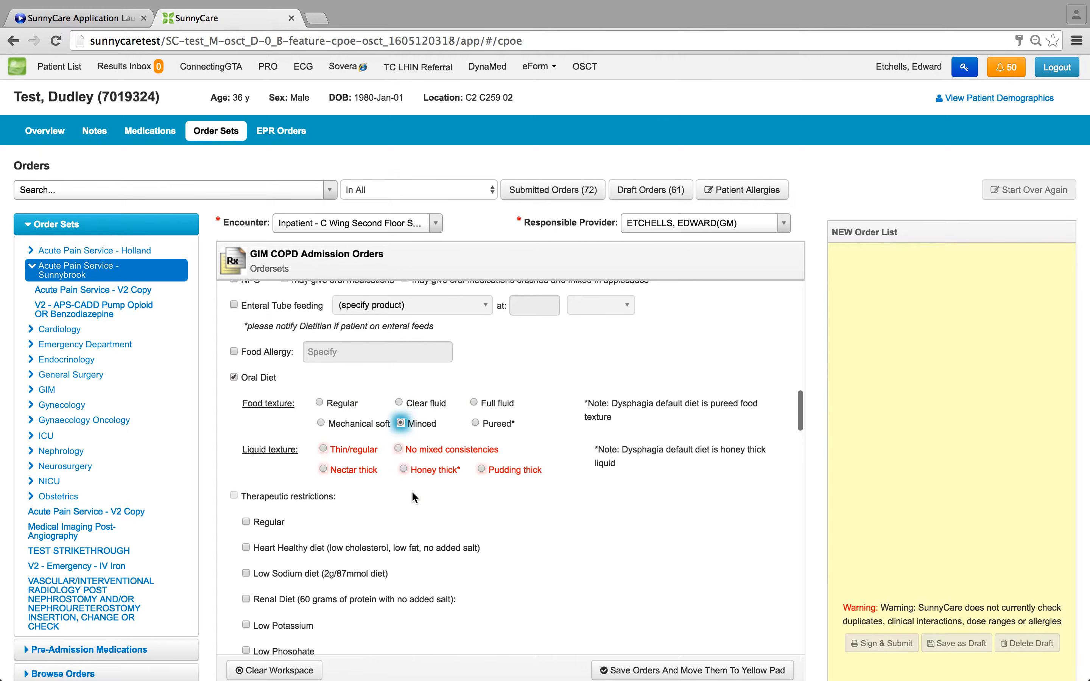
click(324, 448)
Add a 2000 kcal diabetic therapeutic restriction to the diet and set activity to as tolerated.
scroll(333, 449, down, 3)
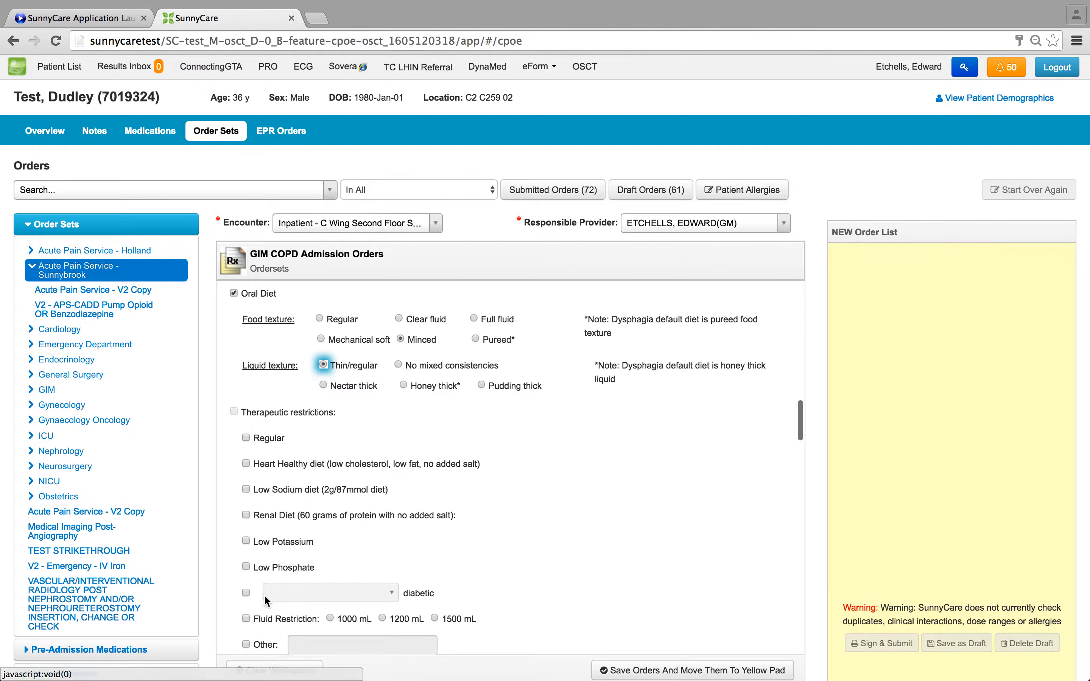
click(246, 593)
click(355, 595)
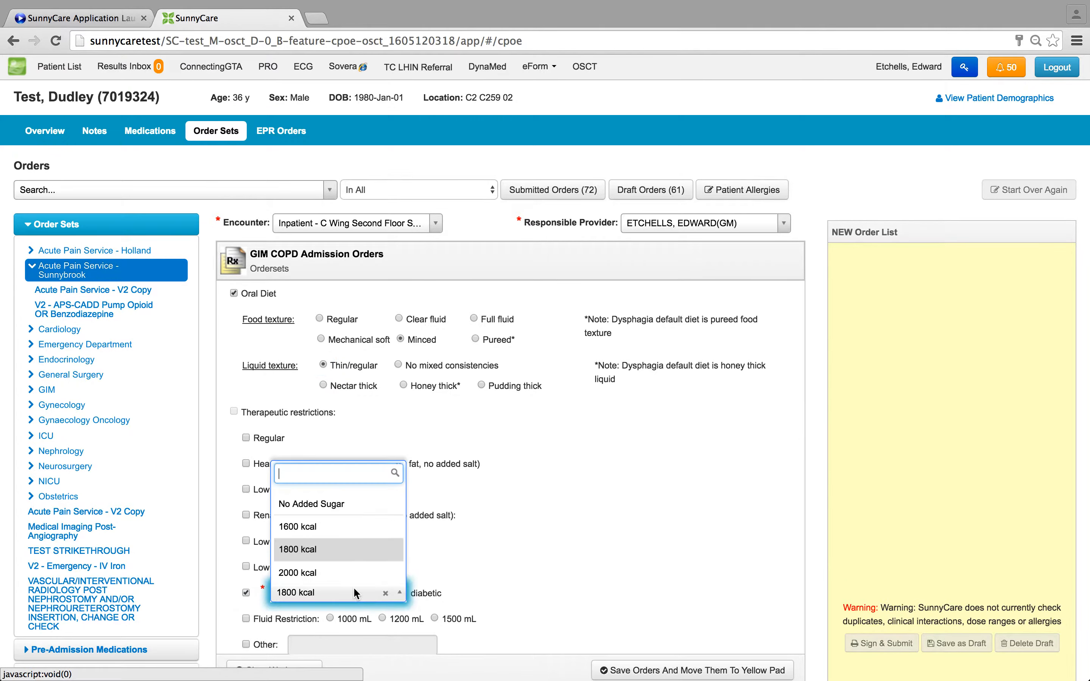
click(340, 581)
scroll(338, 575, down, 4)
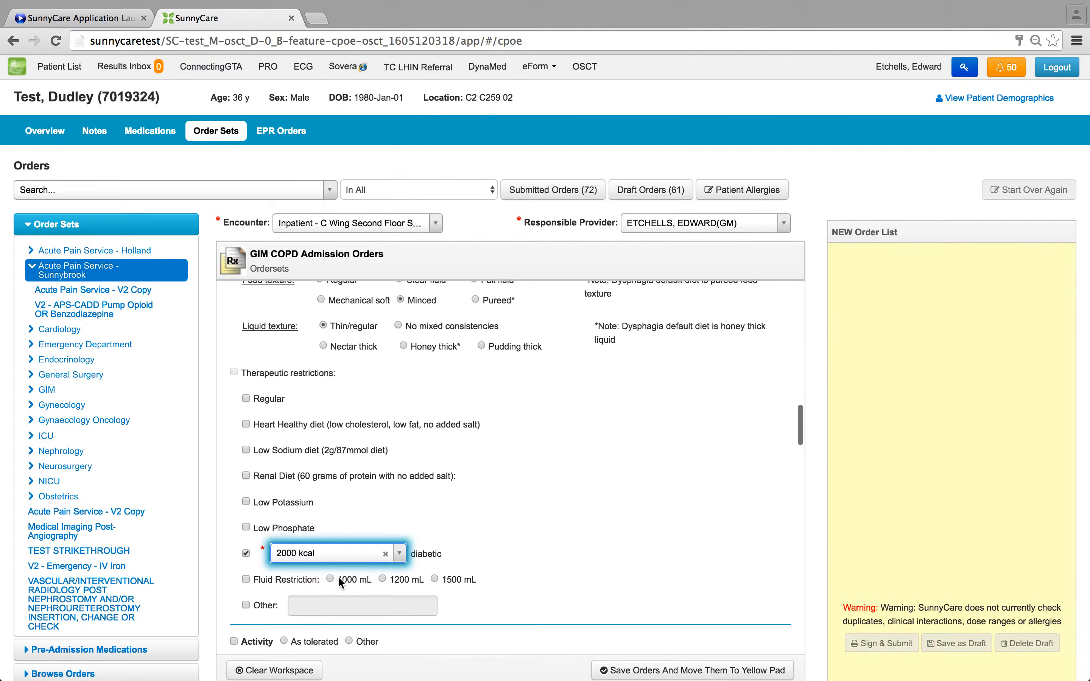
click(283, 535)
Request Physiotherapy, Social Work and Occupational Therapy consultations.
scroll(295, 534, down, 4)
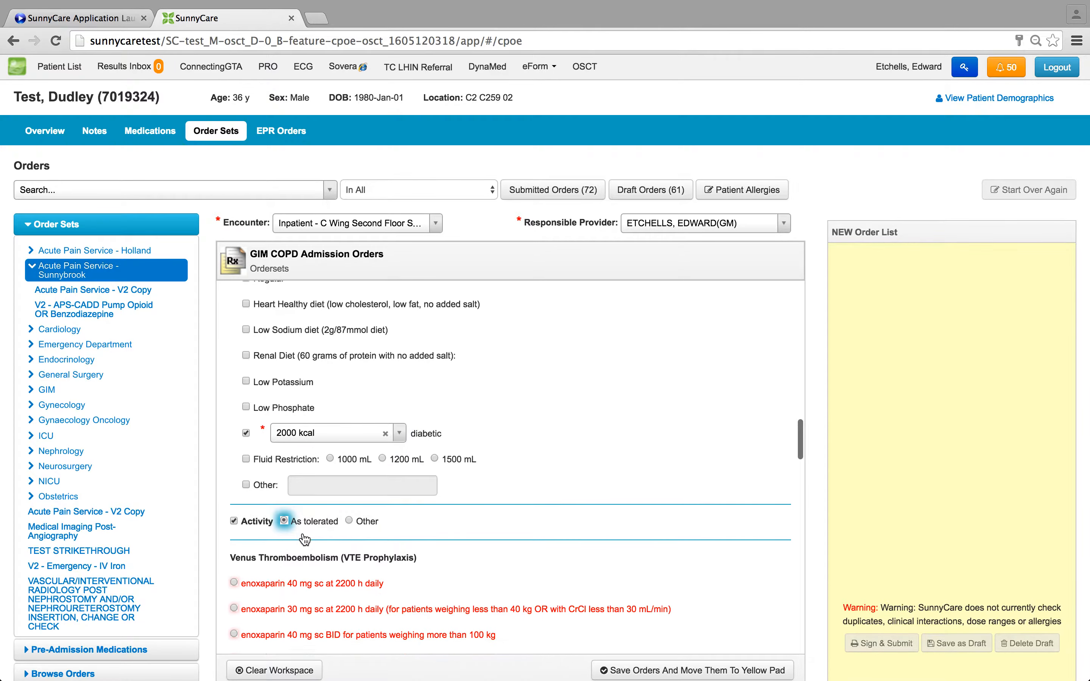
scroll(304, 532, down, 5)
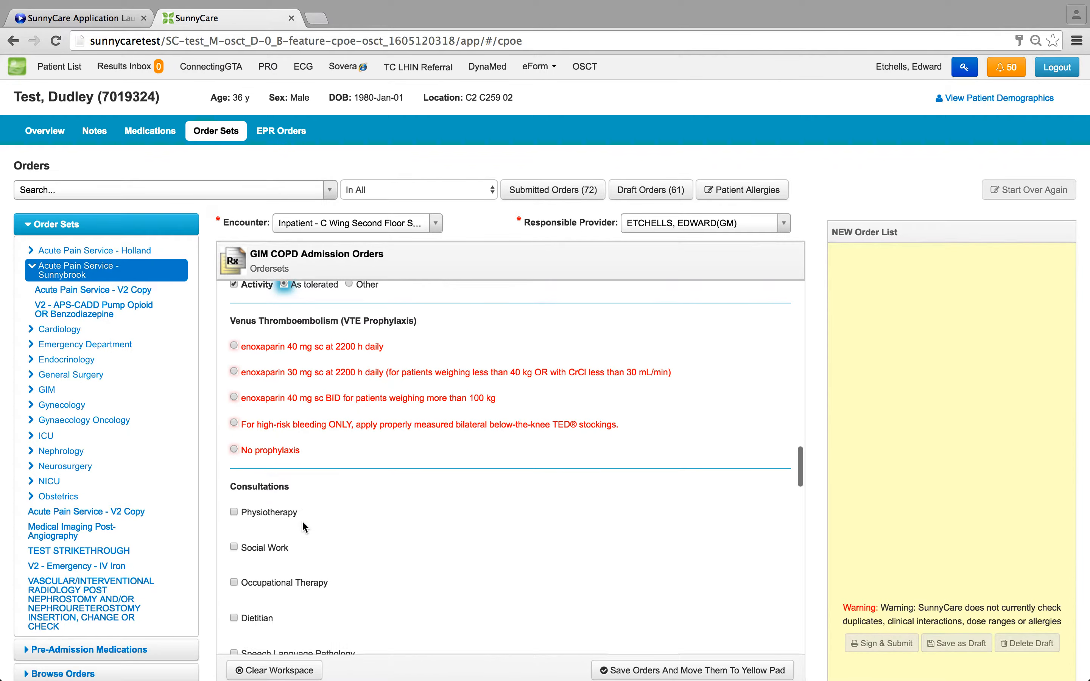
scroll(304, 527, down, 1)
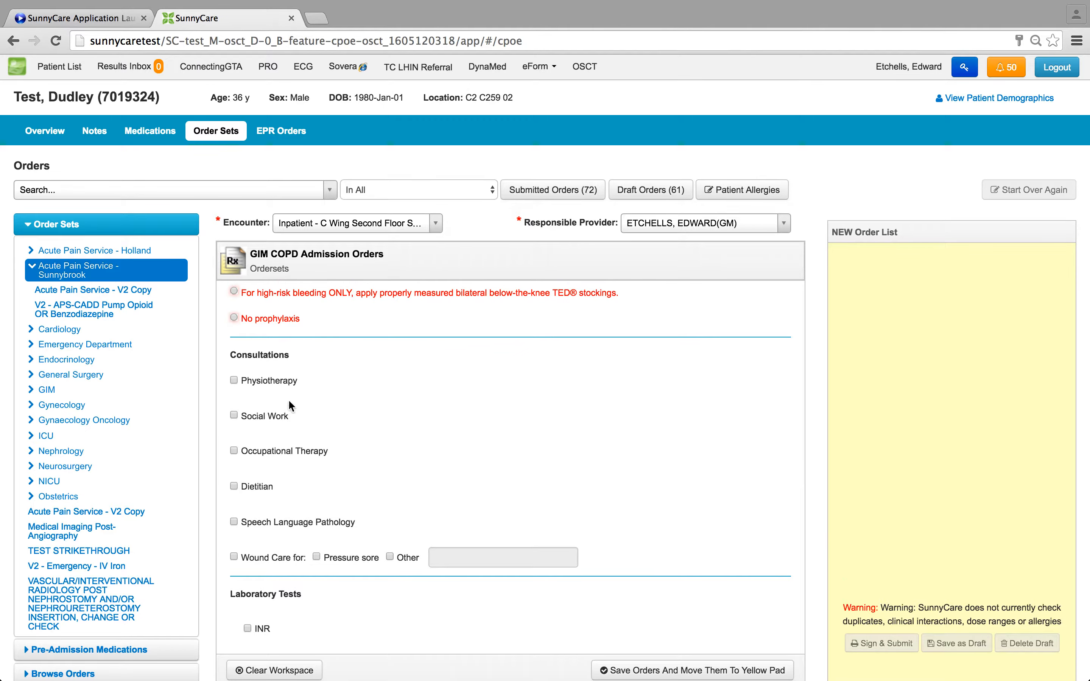
click(284, 388)
click(278, 420)
click(277, 451)
Order standing inhaled salbutamol 100 mcg/puff, 4 puffs q4h, and ipratropium 20 mcg/puff, four puffs q4h.
scroll(276, 450, down, 5)
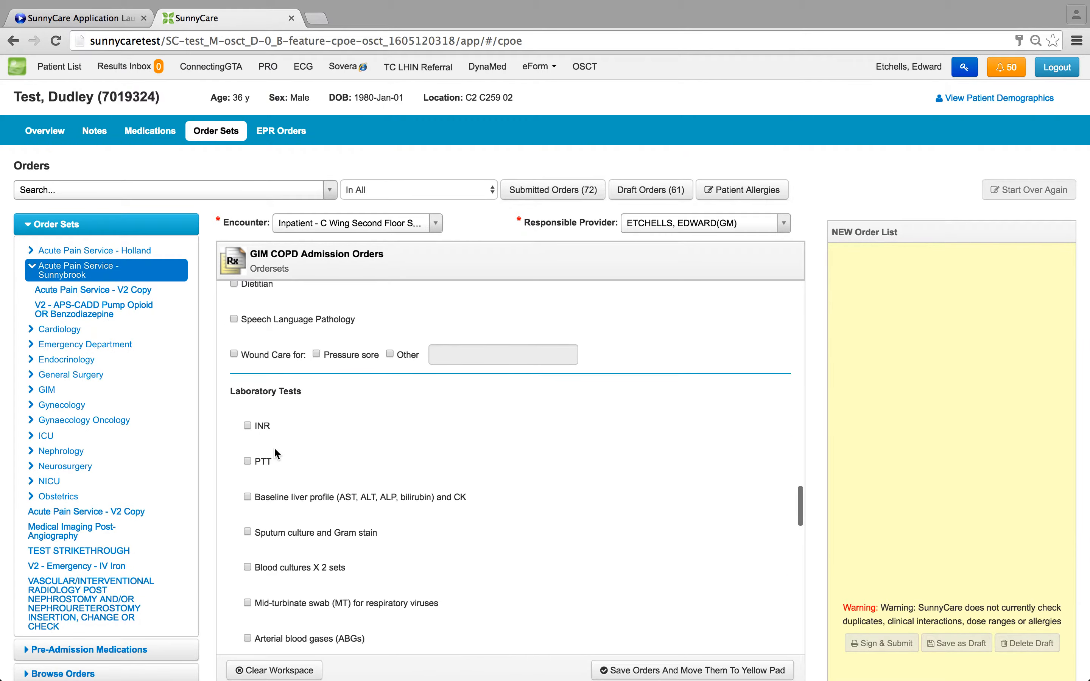
scroll(274, 451, down, 3)
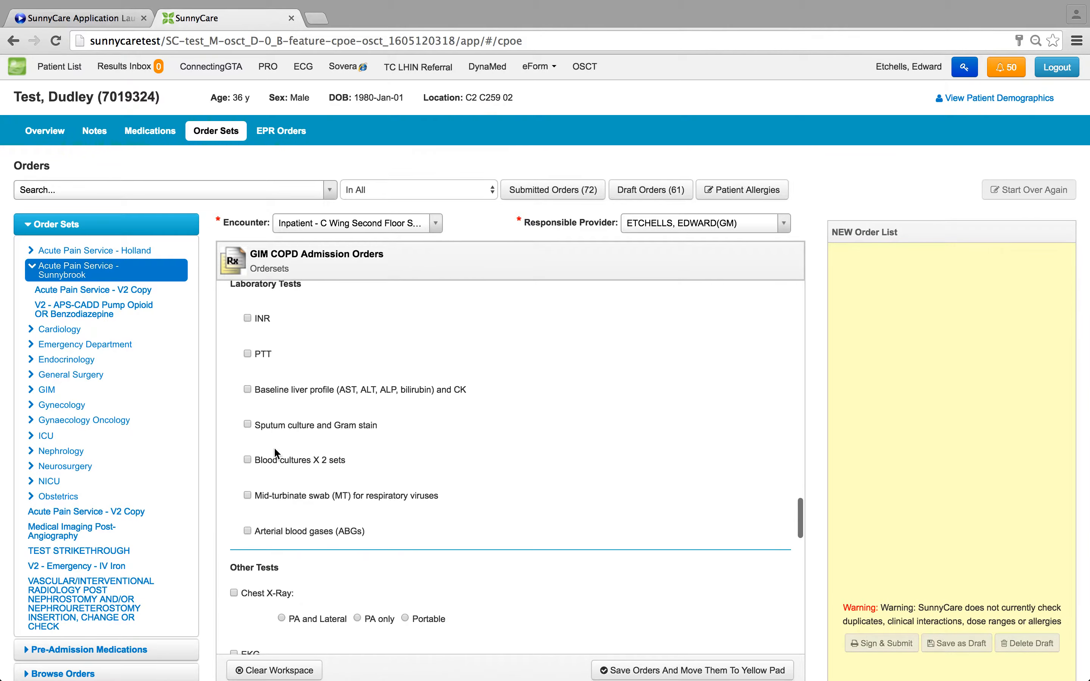
scroll(275, 449, down, 3)
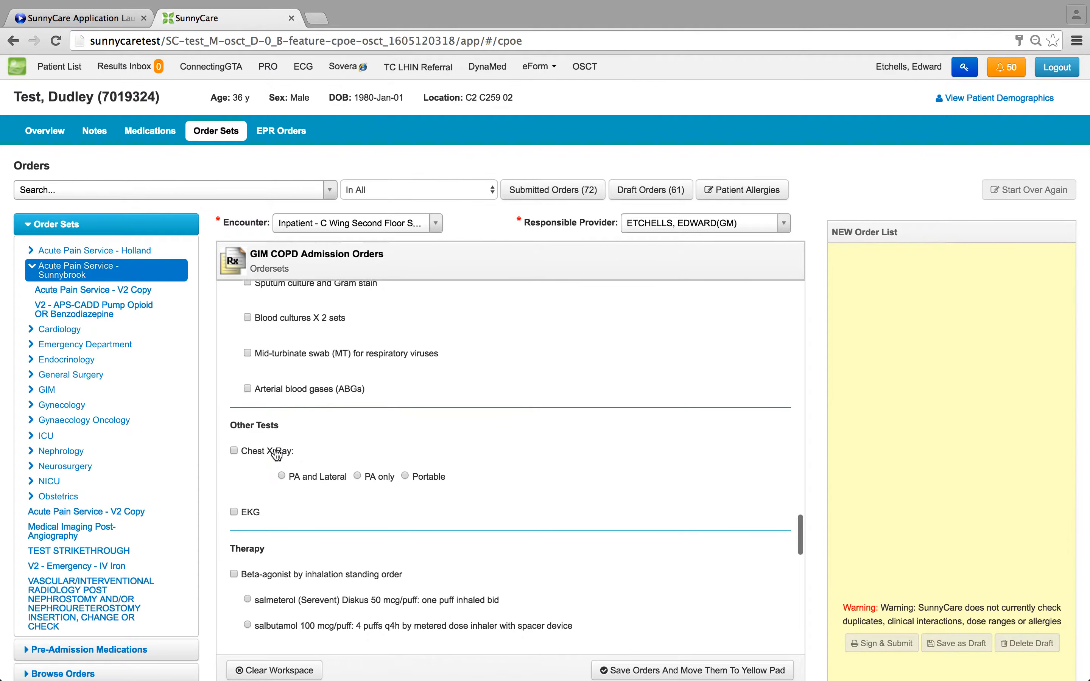
scroll(277, 453, down, 3)
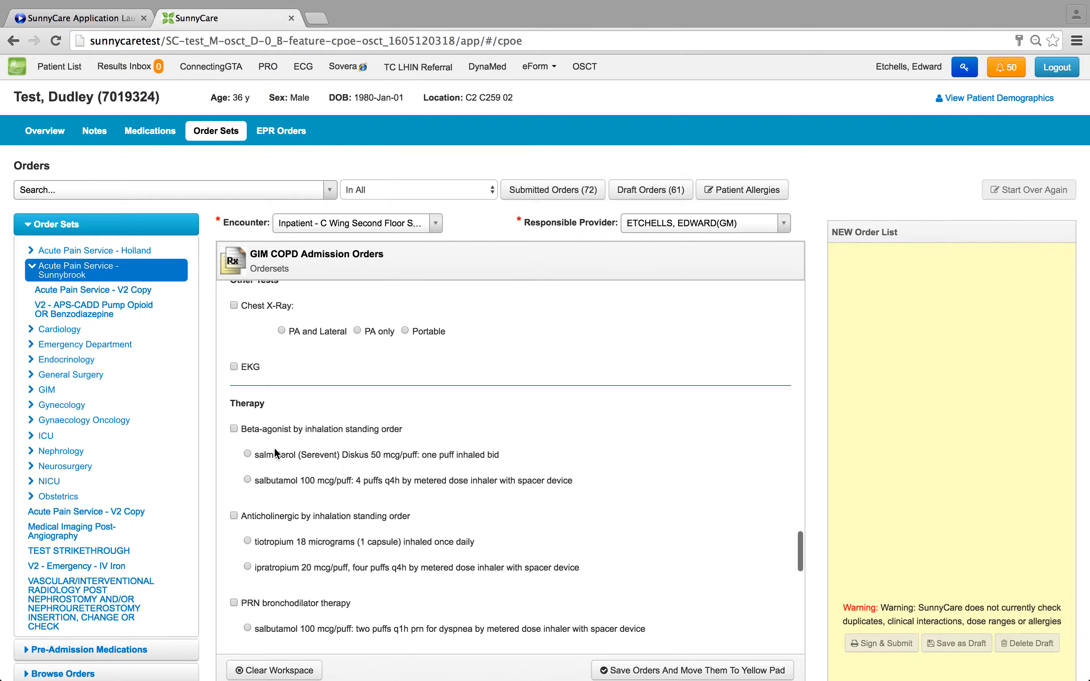
click(286, 442)
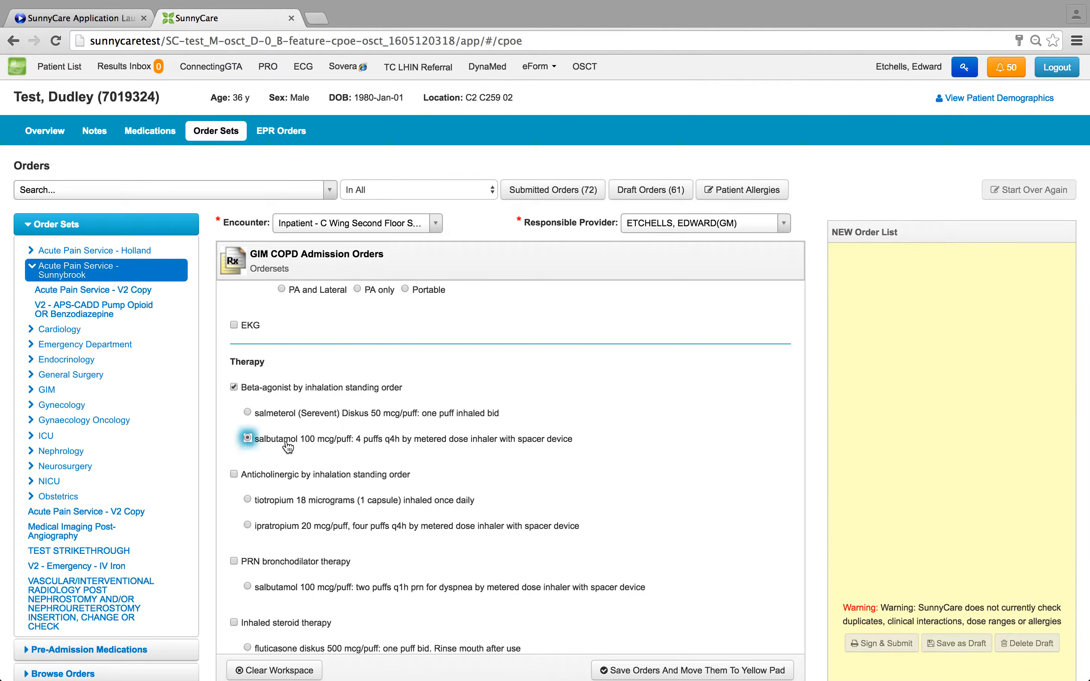
click(295, 523)
Add PRN bronchodilator therapy with salbutamol 100 mcg/puff, two puffs q1h for dyspnea.
scroll(296, 527, down, 3)
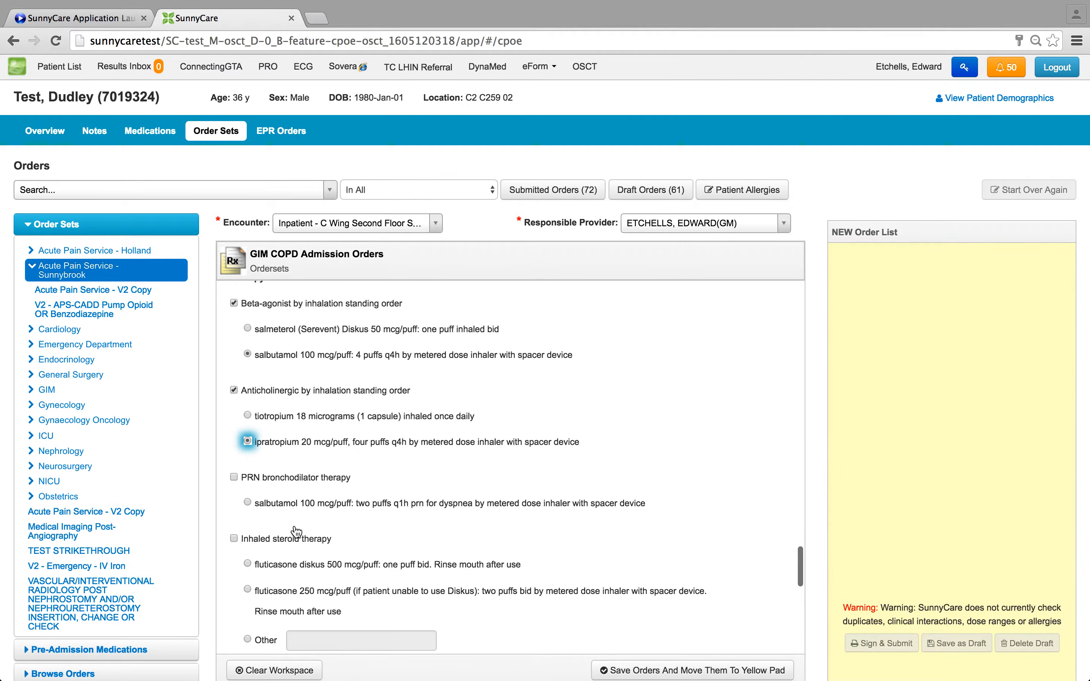
click(340, 467)
scroll(340, 470, down, 2)
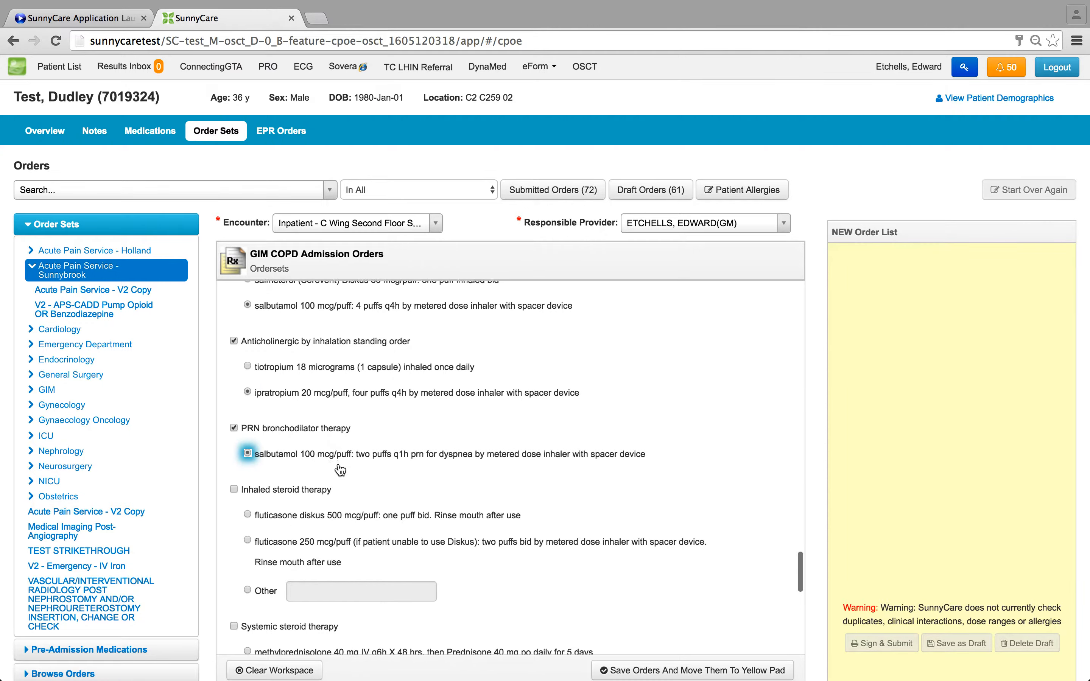
Order inhaled fluticasone 250 mcg/puff, two puffs bid, and systemic prednisone 40 mg po daily for 7 days.
click(340, 470)
scroll(340, 470, down, 2)
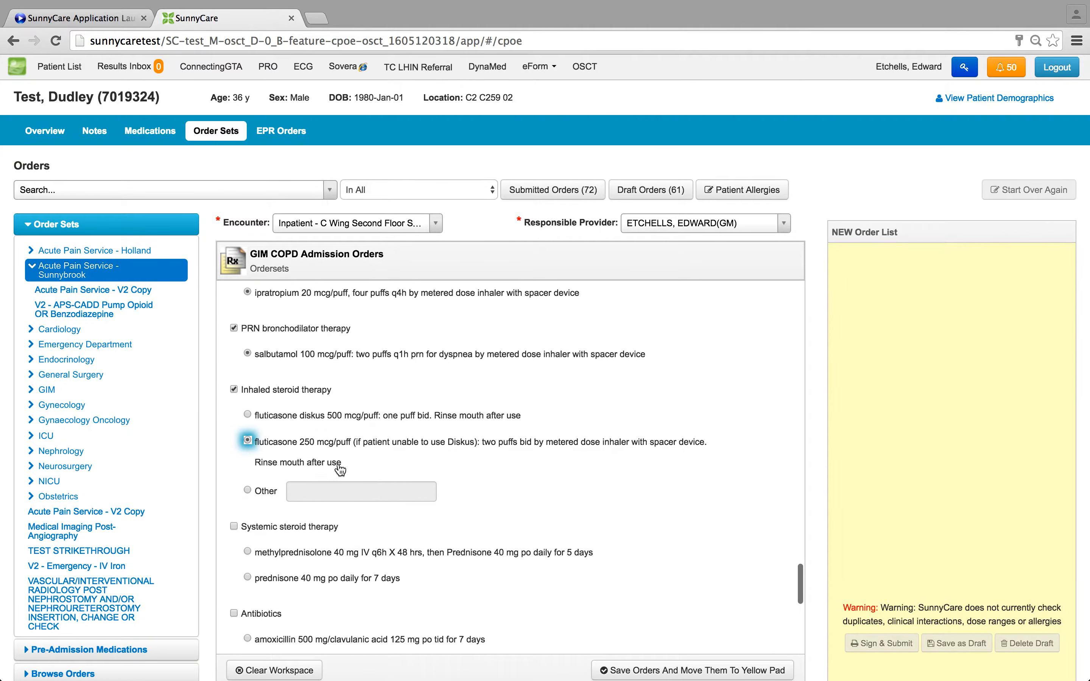
scroll(340, 470, down, 2)
click(340, 396)
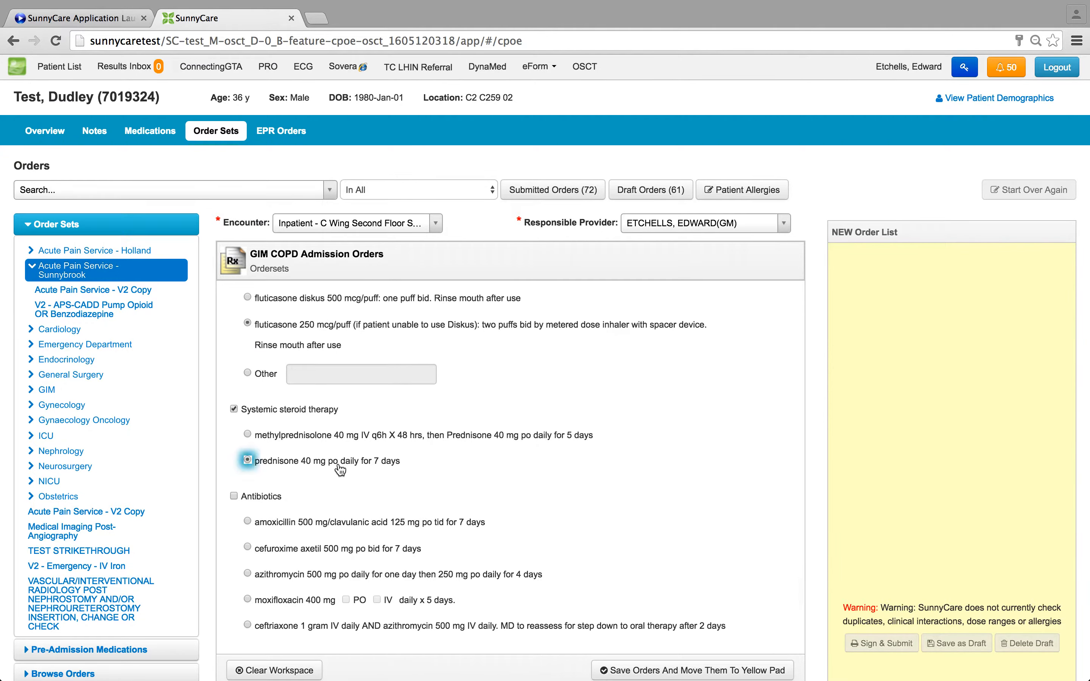
Order nicotine replacement therapy with the 21 mg nicotine patch daily and nicotine gum 4 mg q1h prn.
scroll(340, 470, down, 4)
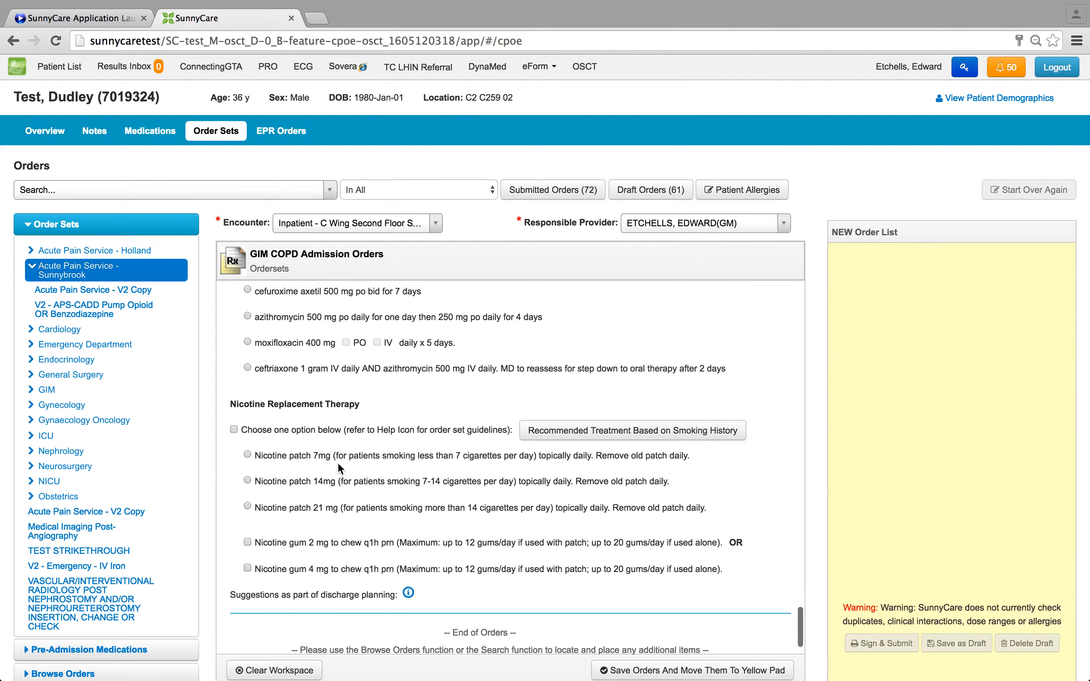
click(334, 486)
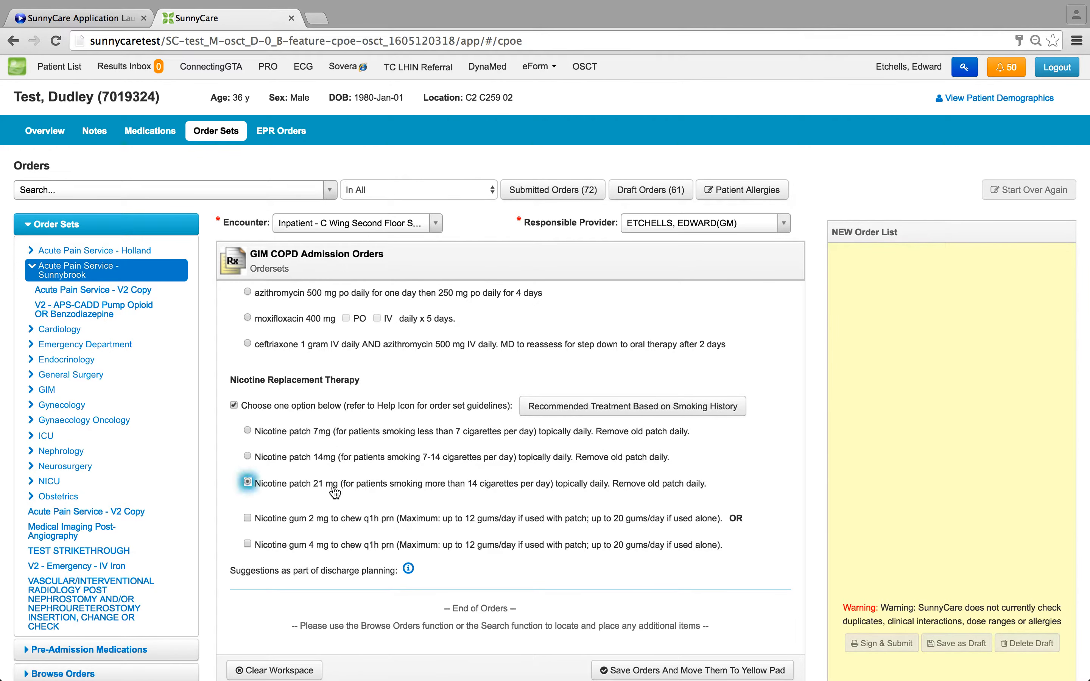
scroll(335, 491, down, 1)
click(336, 509)
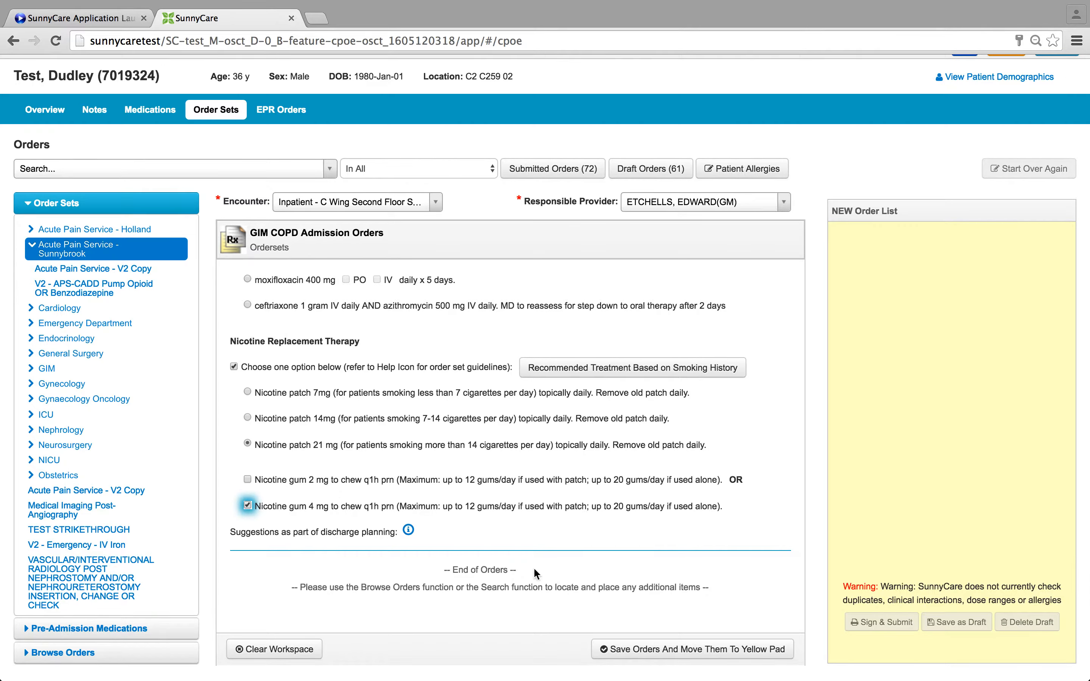
Set VTE prophylaxis to enoxaparin 40 mg sc at 2200 h daily and save the COPD orders to the yellow pad.
click(620, 652)
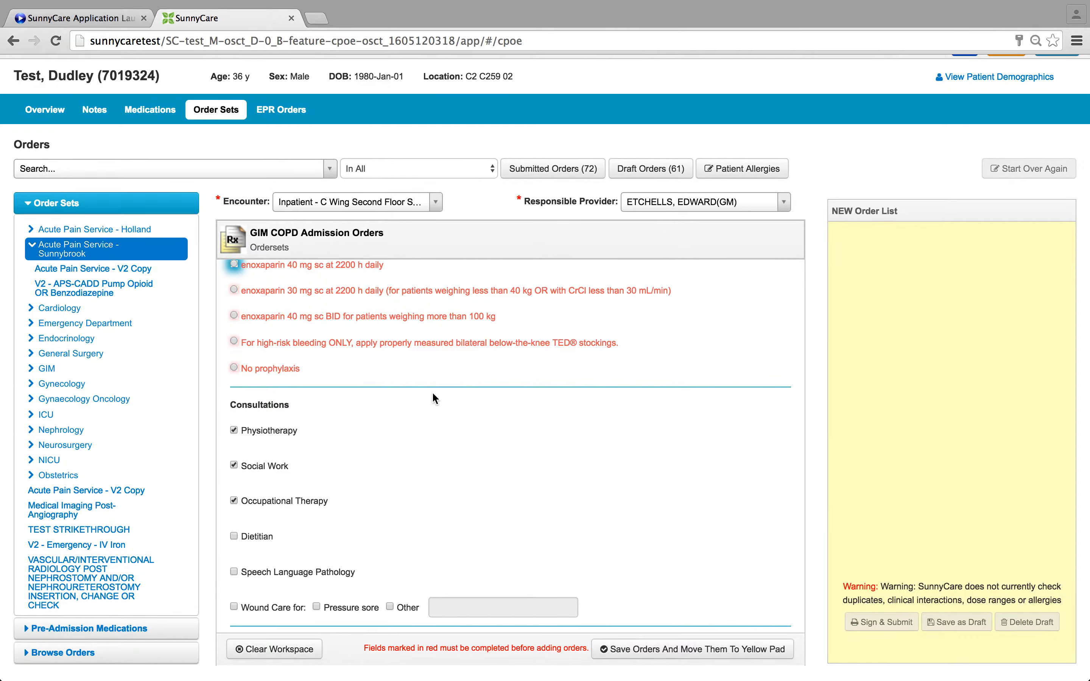
click(348, 272)
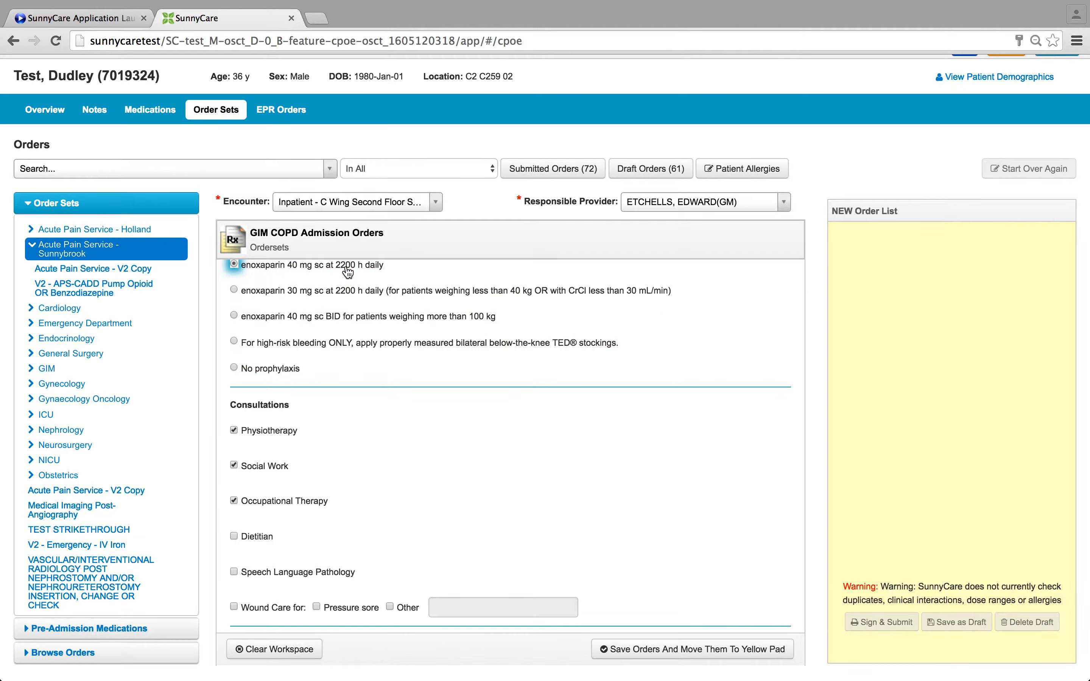
click(647, 658)
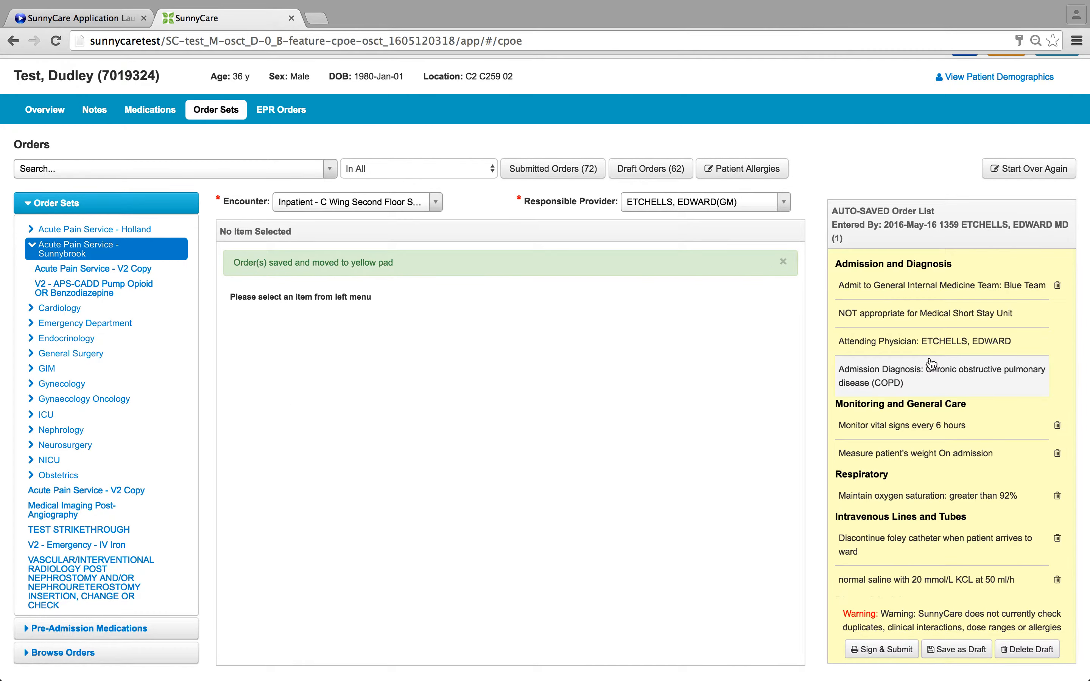
Review the saved order list and delete the nicotine gum 4 mg and nicotine patch 21 mg orders.
scroll(930, 361, down, 5)
scroll(931, 364, down, 5)
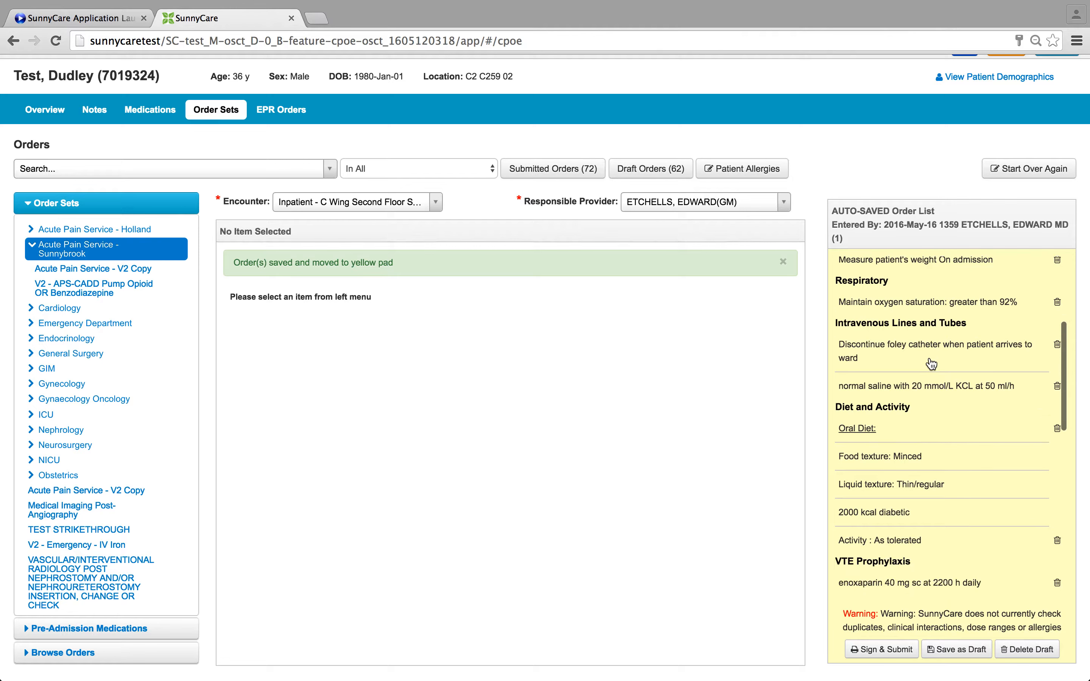
scroll(931, 363, down, 5)
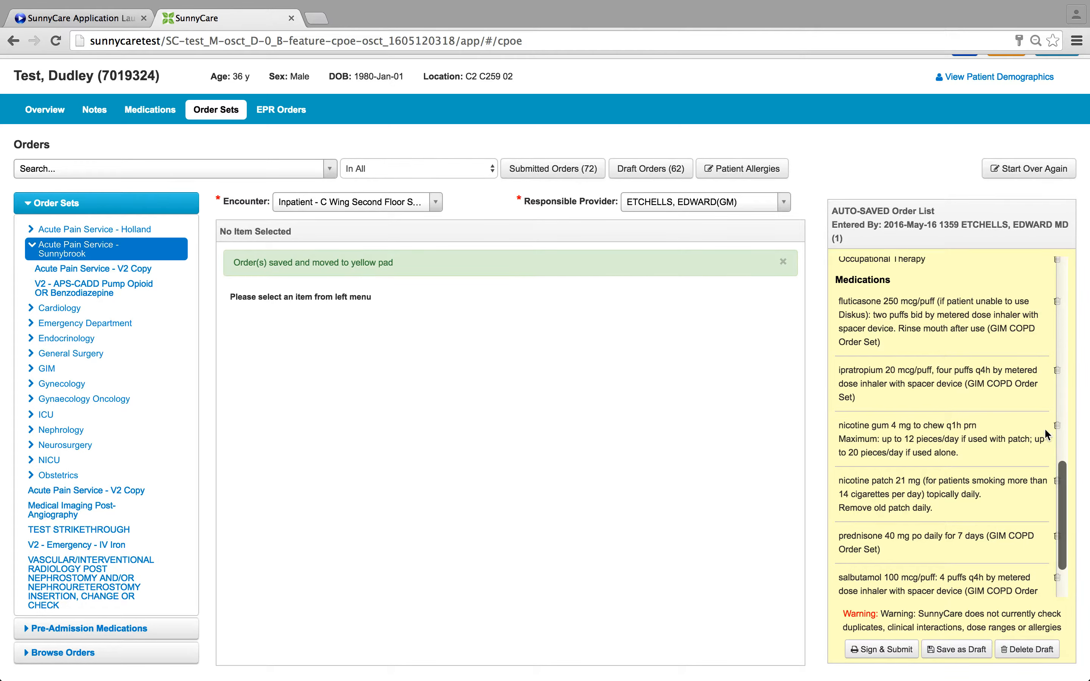
click(1057, 428)
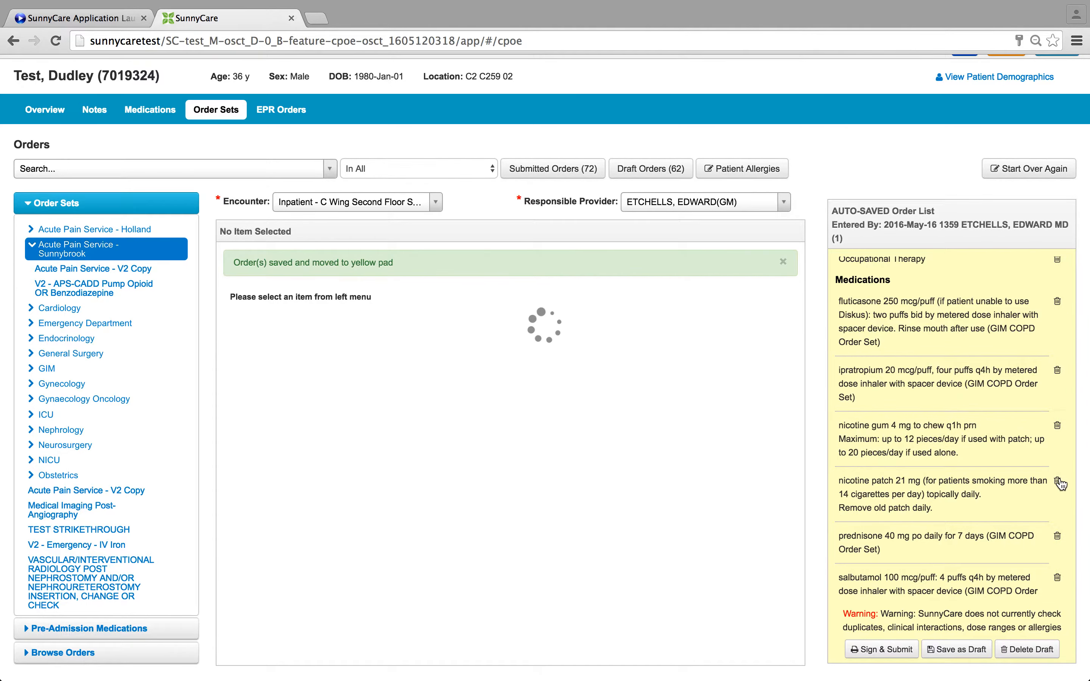
click(1059, 427)
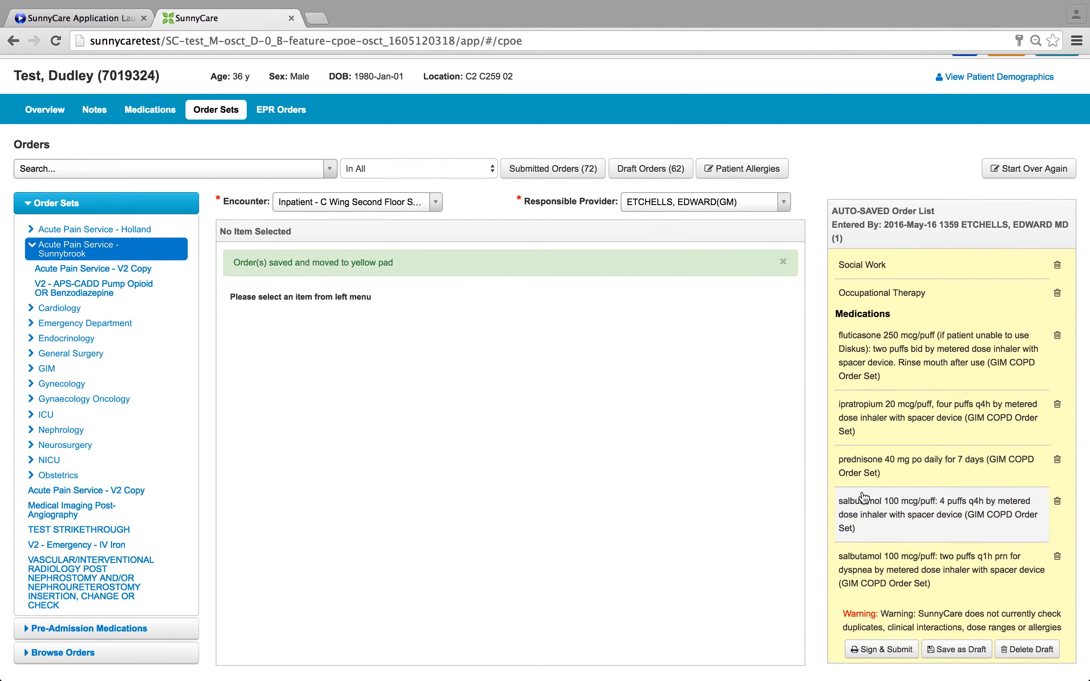
Save the order list as a draft, and search "insu" to open the Insulin Orders – Subcutaneous, Non-Pregnant order set.
click(951, 649)
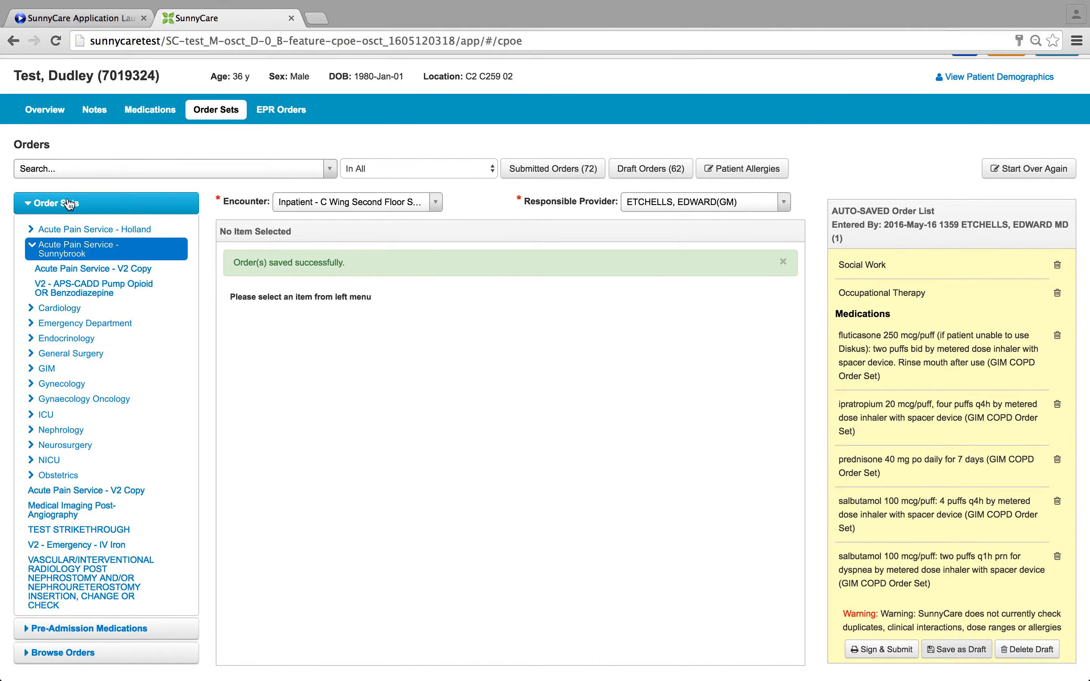
click(41, 169)
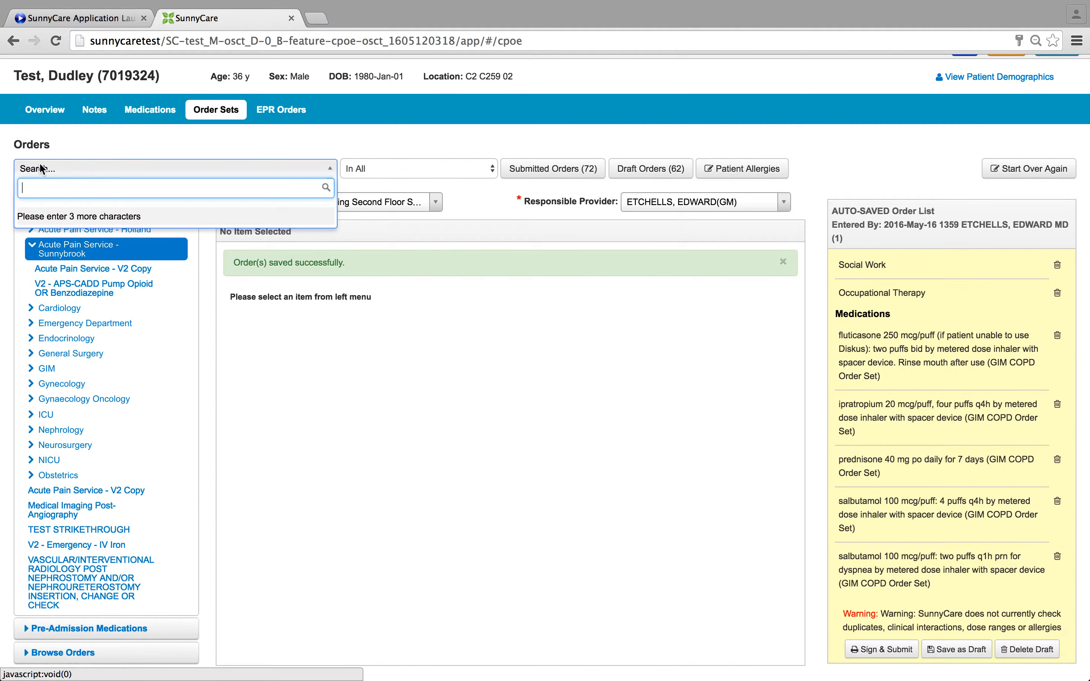
text(insu)
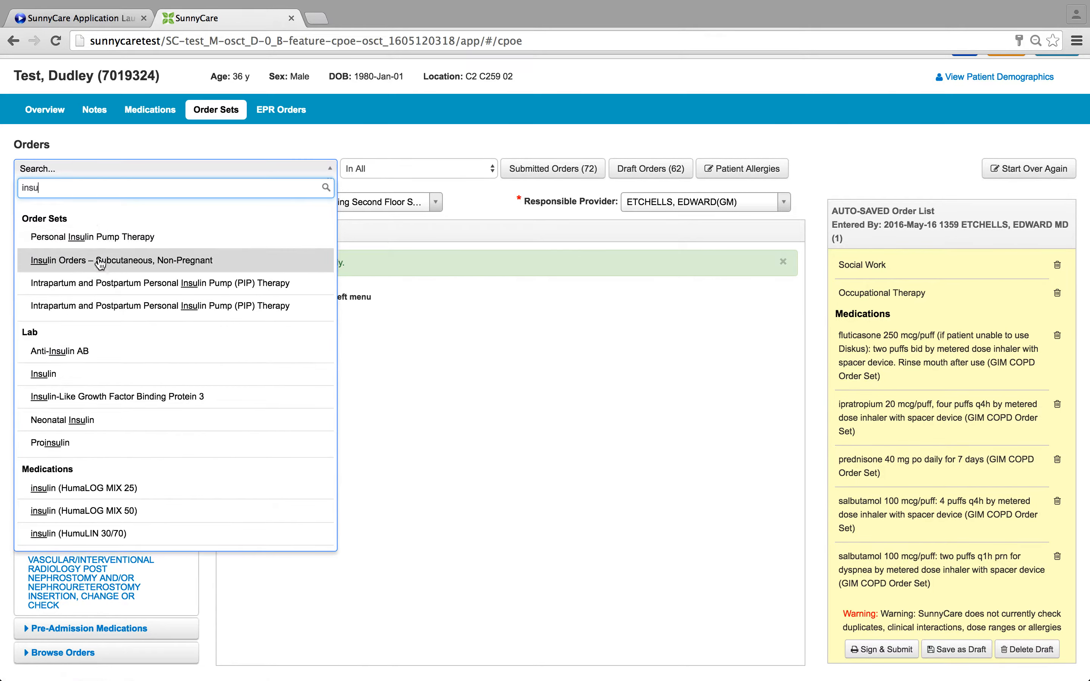
click(100, 263)
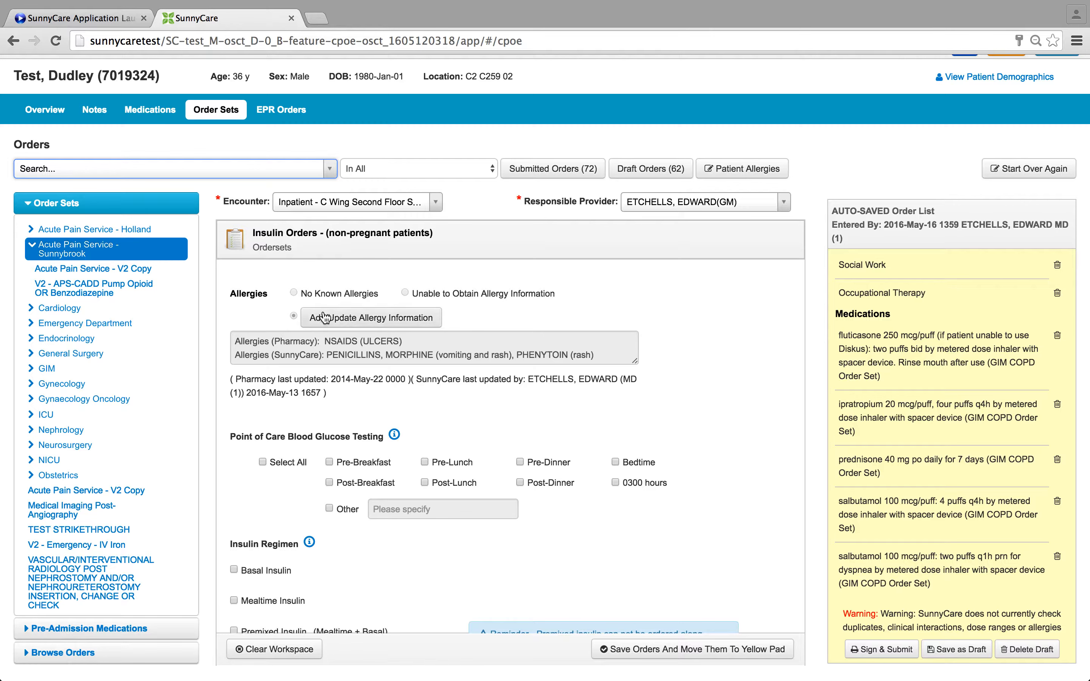
Schedule point of care blood glucose testing for Pre-Breakfast, Pre-Lunch, Pre-Dinner and Bedtime.
scroll(340, 369, down, 3)
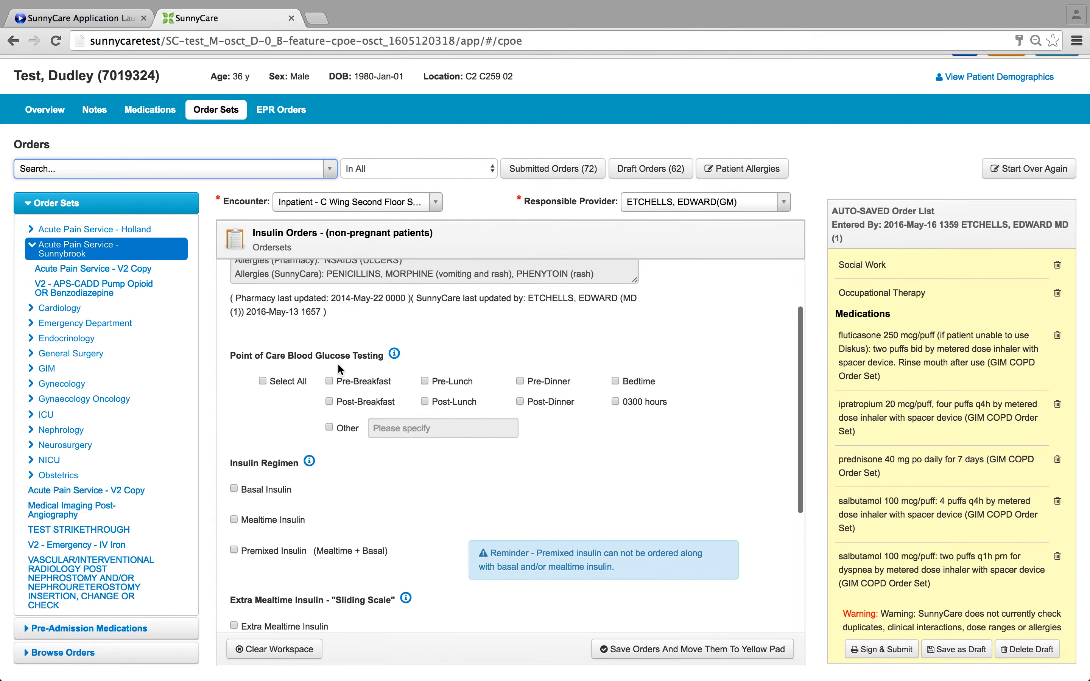
click(359, 384)
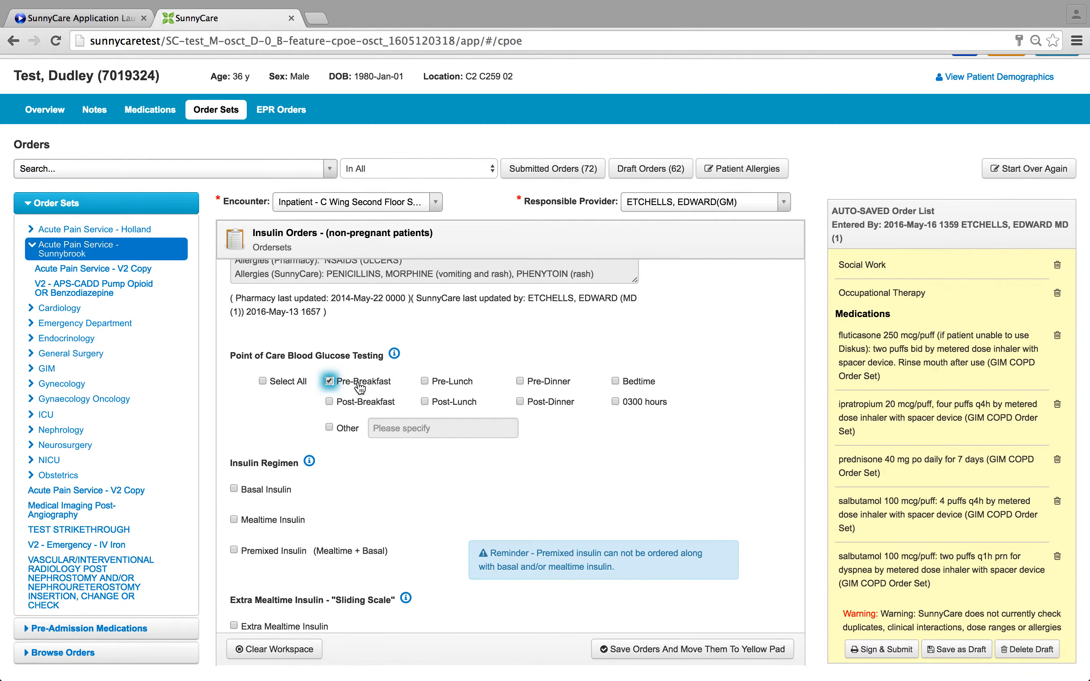
click(442, 386)
click(540, 390)
click(631, 387)
Order Lantus (glargine) as basal insulin with a bedtime dose of 12 units.
scroll(630, 309, down, 2)
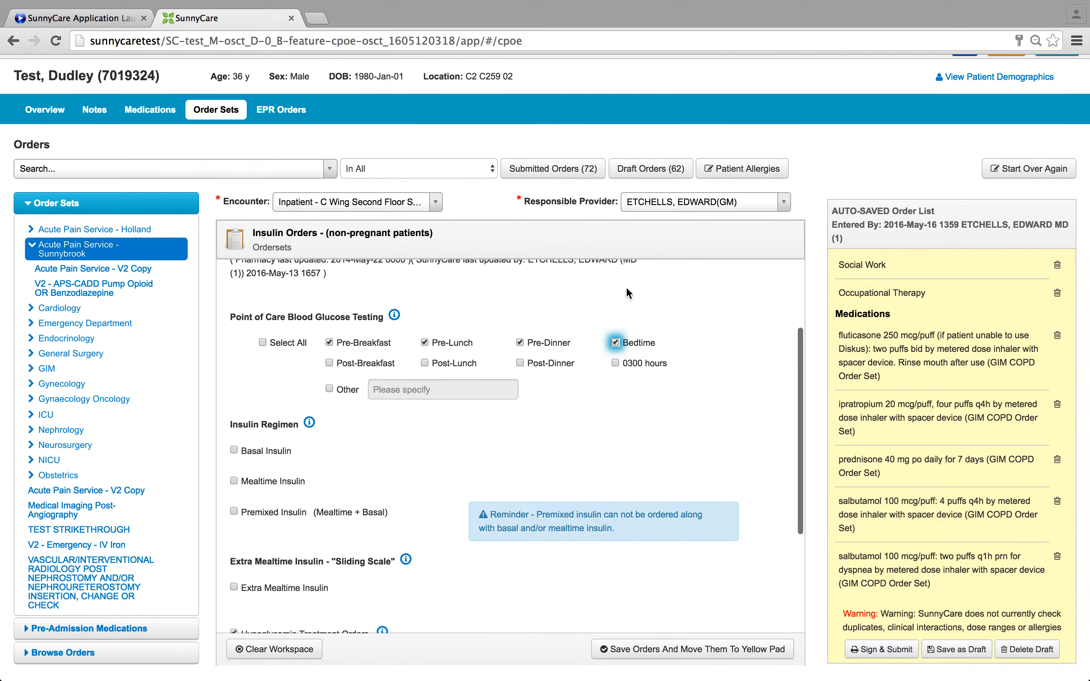
click(233, 449)
scroll(252, 423, down, 2)
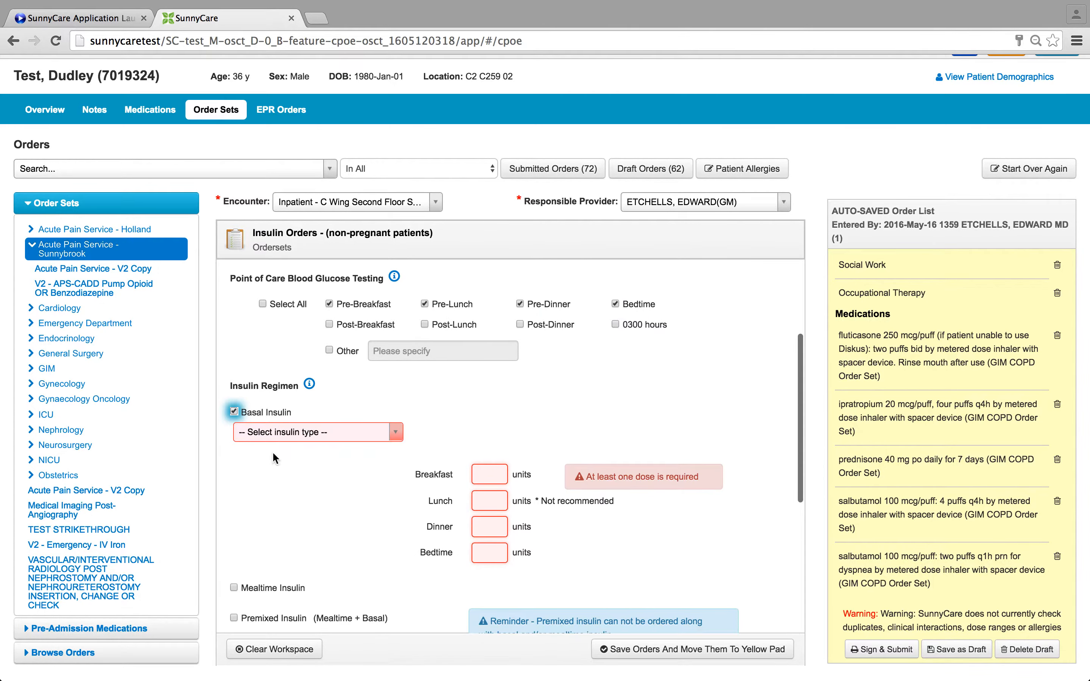
click(333, 422)
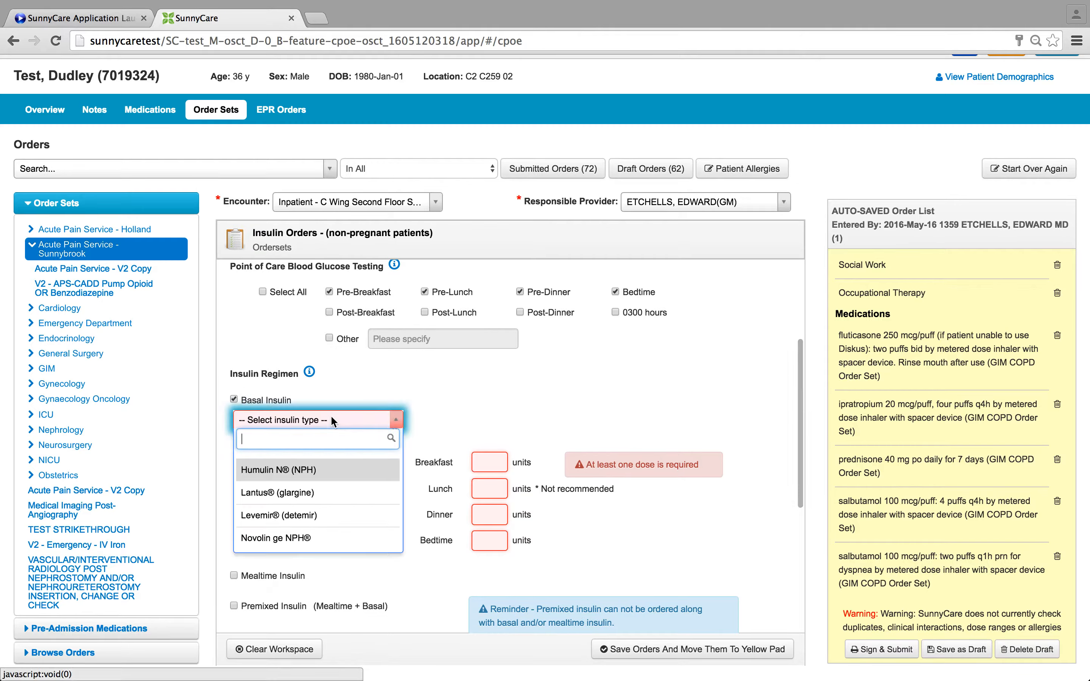
click(291, 500)
click(504, 516)
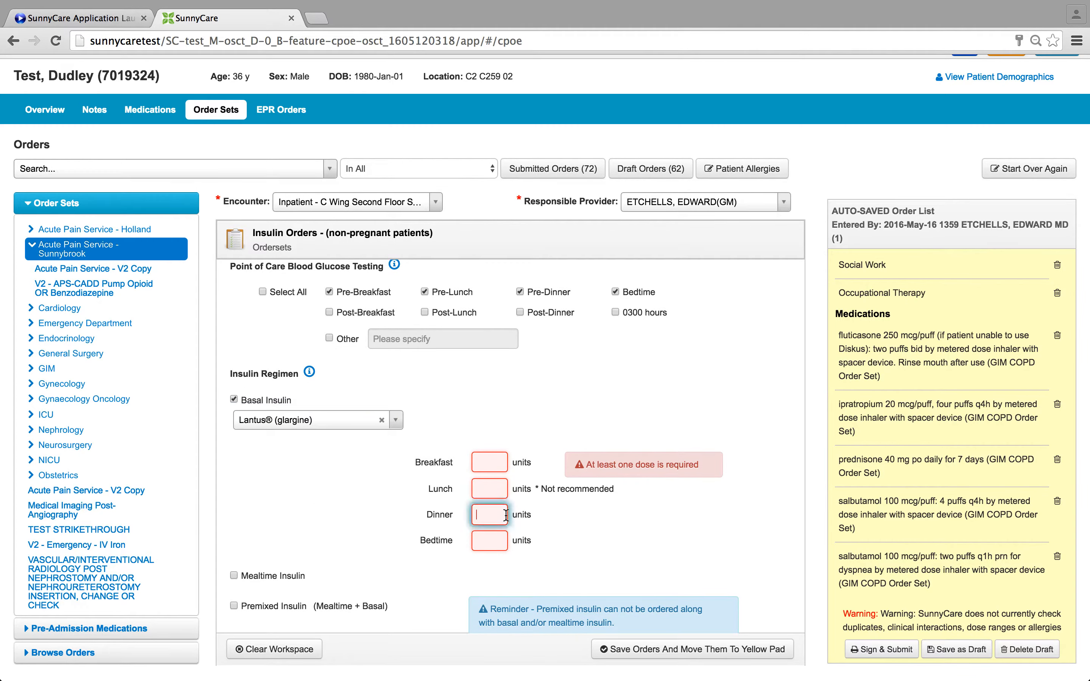
click(495, 536)
text(12)
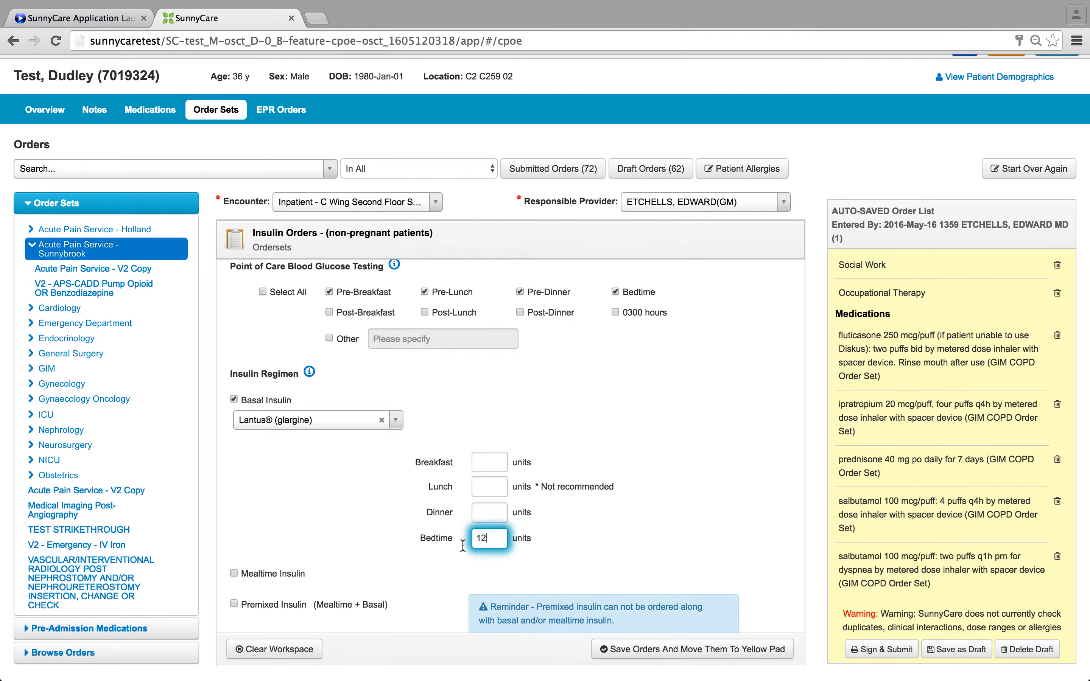
Order Humalog (lispro) as mealtime insulin with 6 units at breakfast, 4 at lunch and 6 at dinner.
click(276, 575)
scroll(276, 575, down, 2)
scroll(275, 575, down, 4)
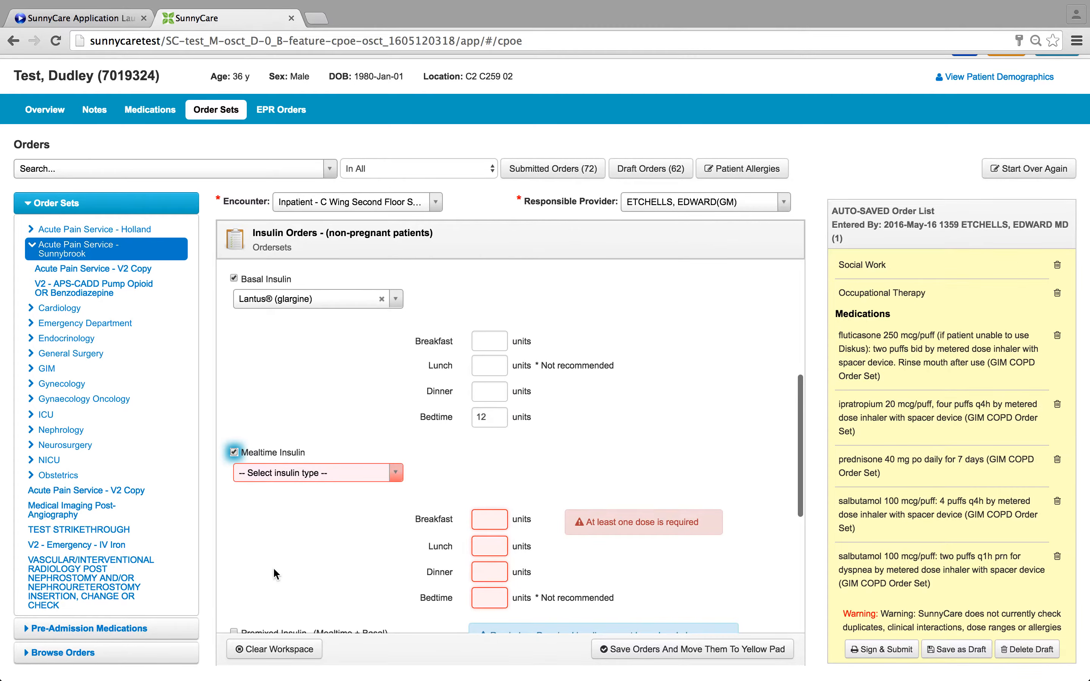
click(324, 440)
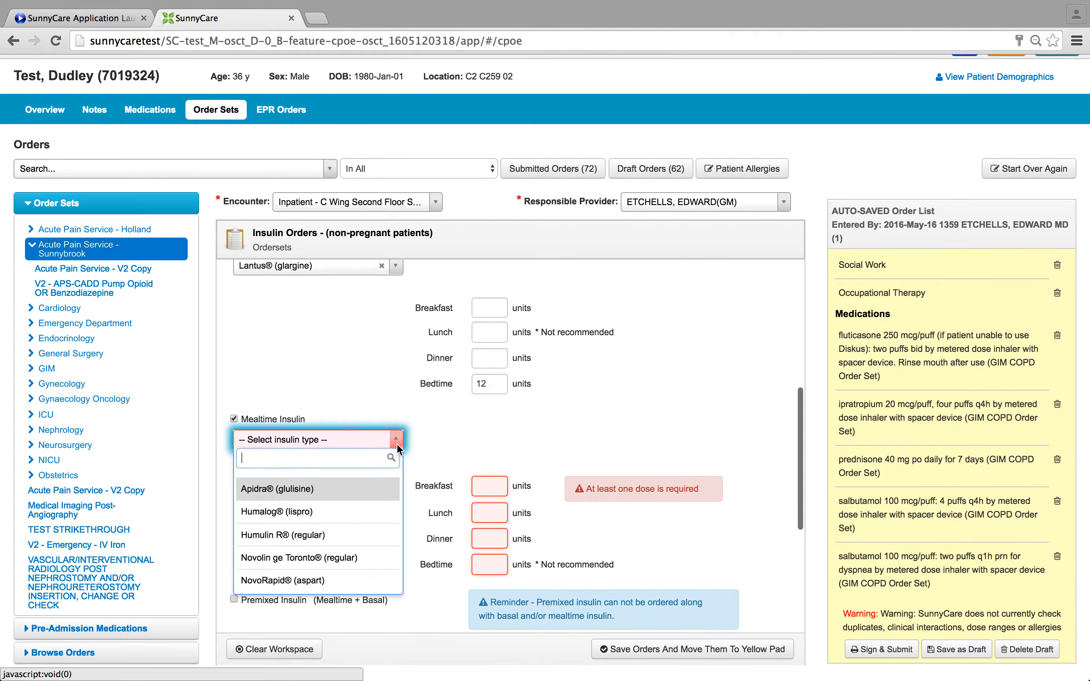
click(326, 511)
click(489, 482)
text(6)
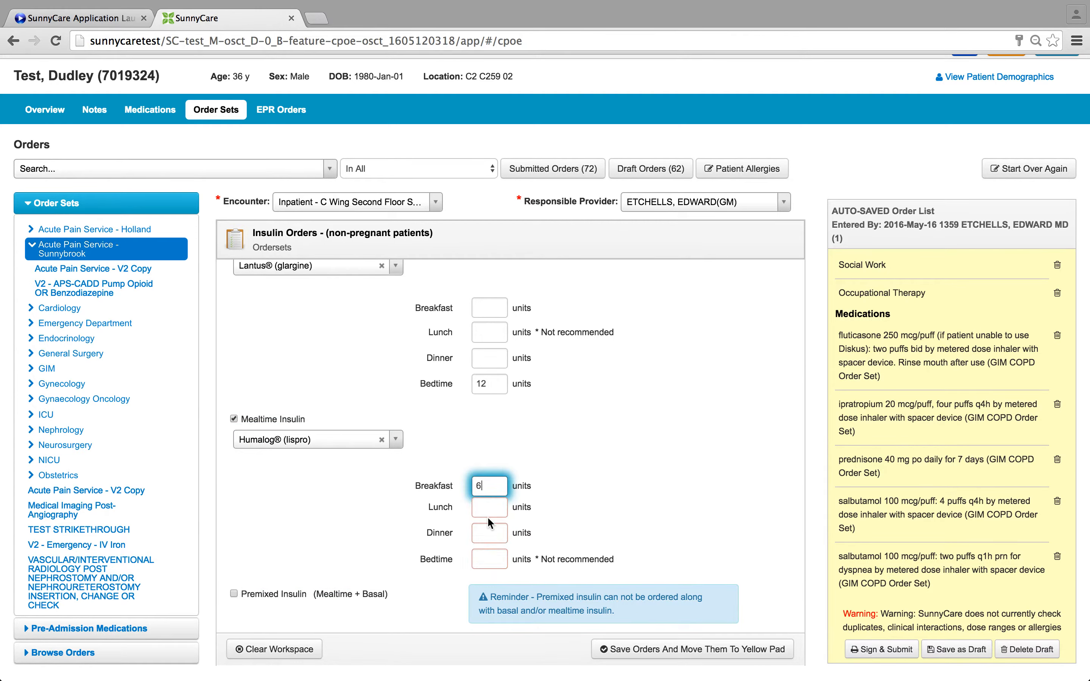
click(491, 509)
click(486, 536)
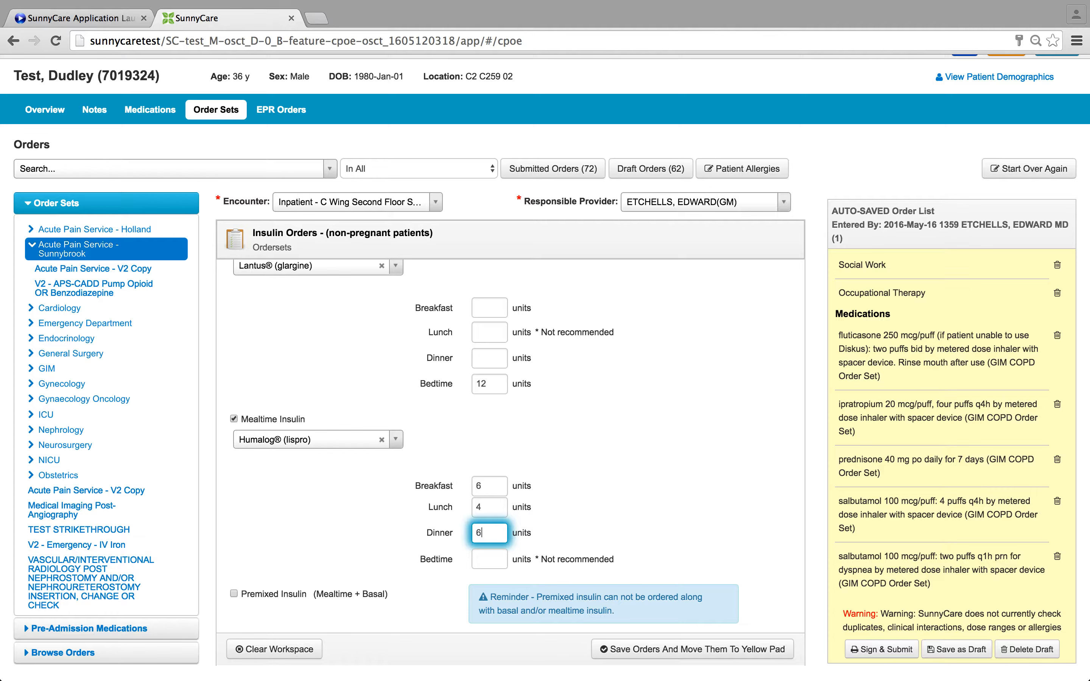
Add extra mealtime sliding-scale insulin, given ac meals with the Low-Dose Algorithm.
scroll(308, 602, down, 5)
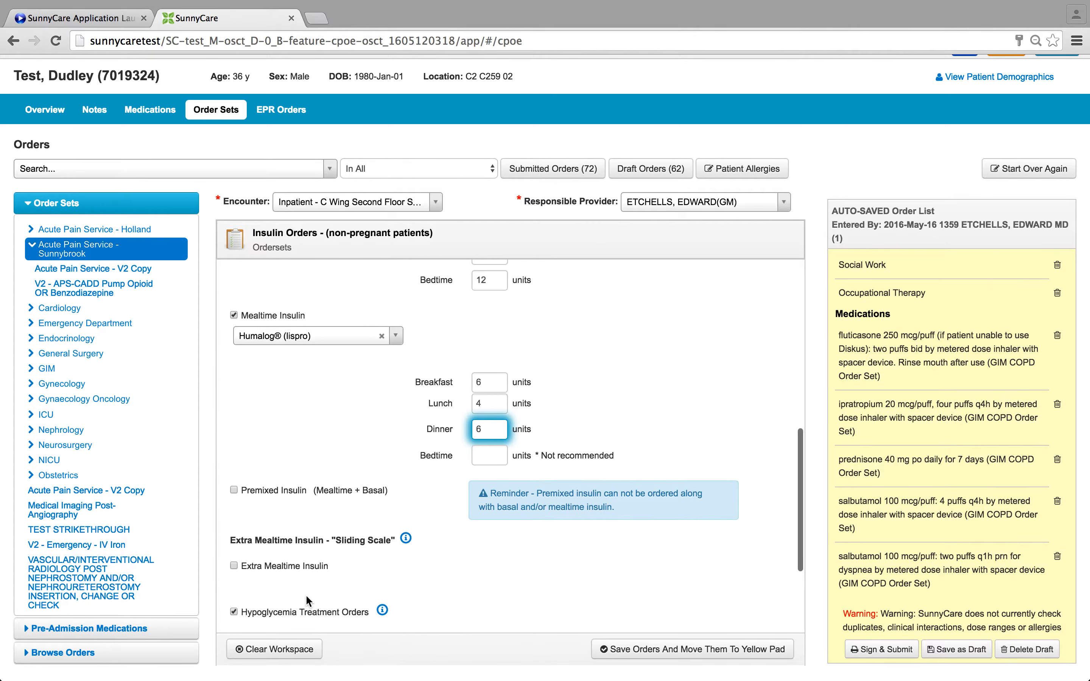
click(292, 512)
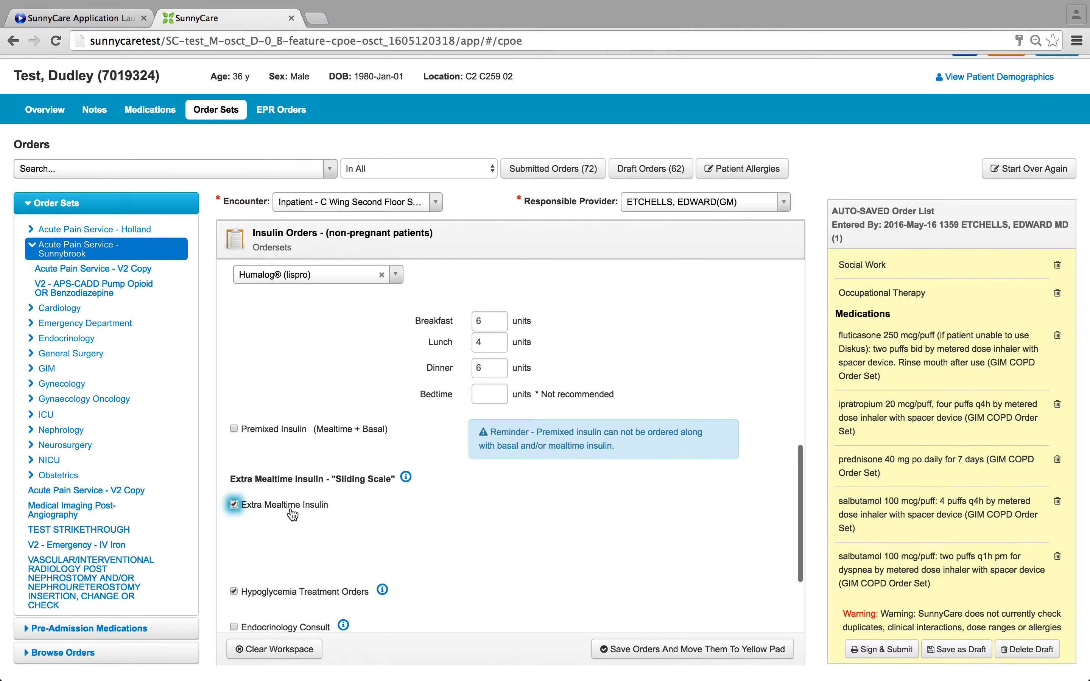
scroll(293, 514, down, 1)
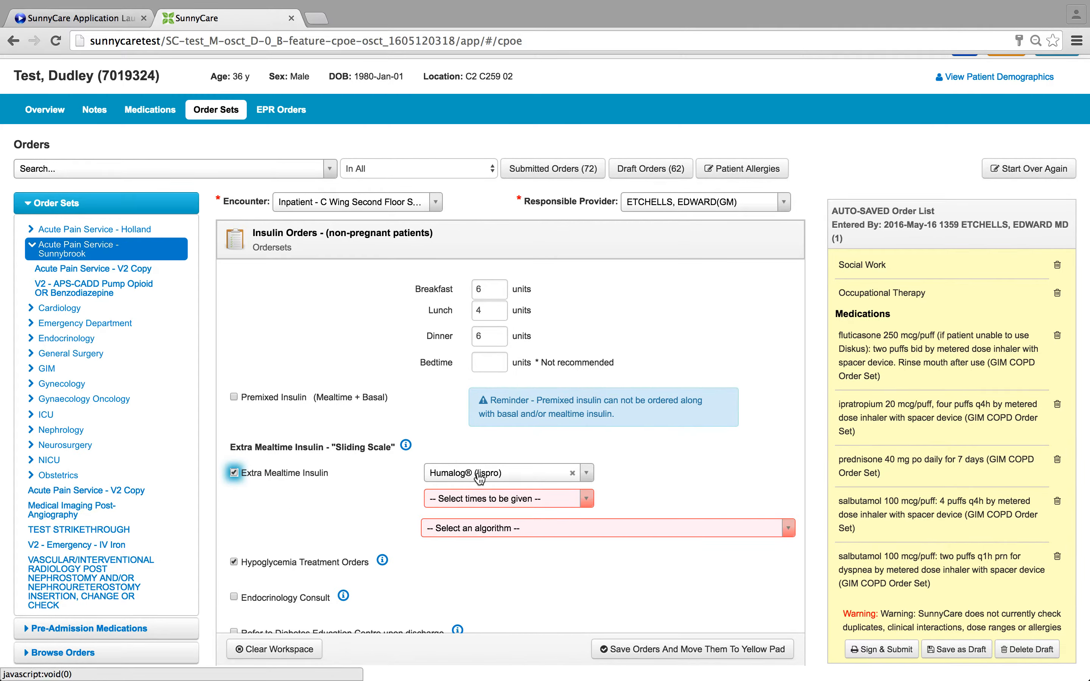
click(493, 502)
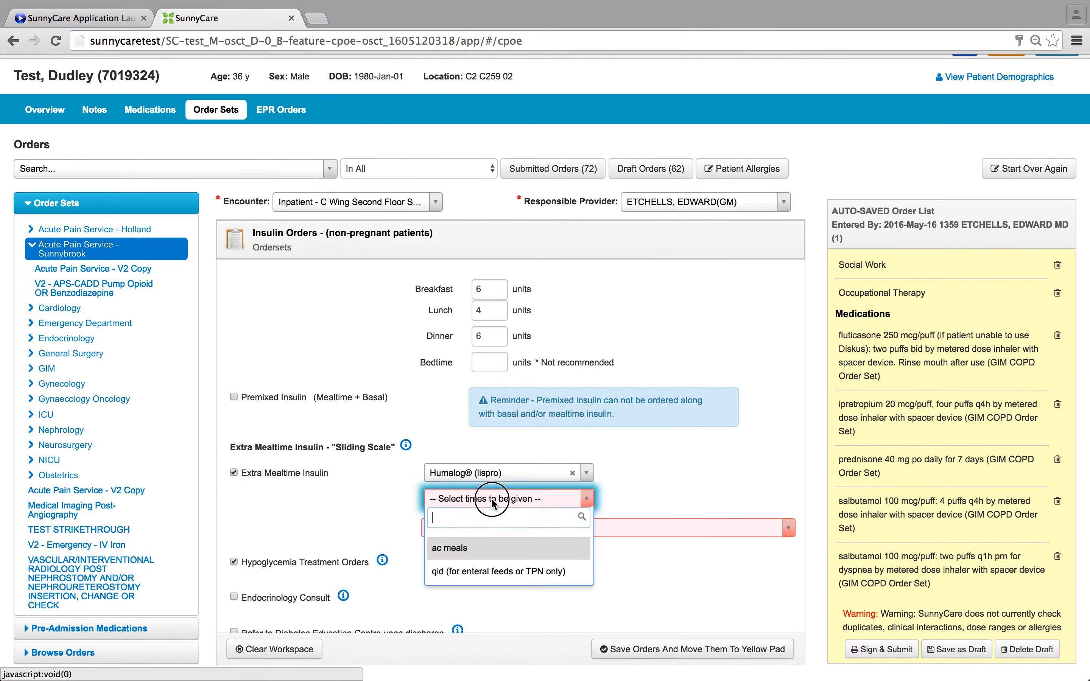
click(450, 549)
click(467, 536)
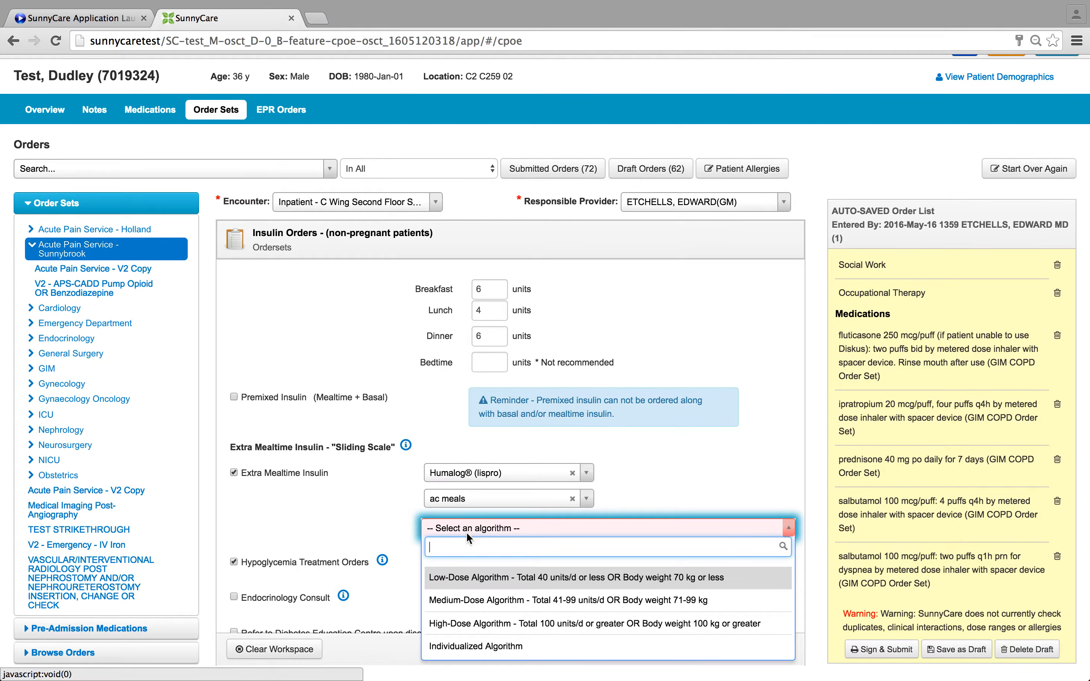
click(466, 578)
Save the completed insulin orders and move them to the yellow pad.
scroll(466, 582, down, 3)
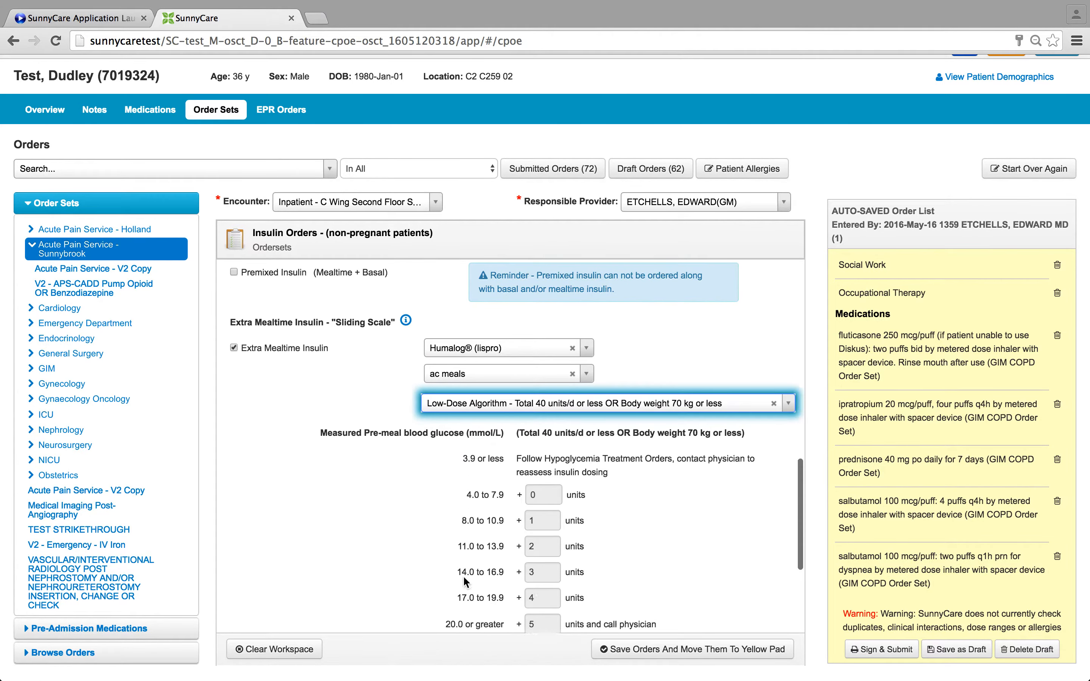
scroll(466, 582, down, 4)
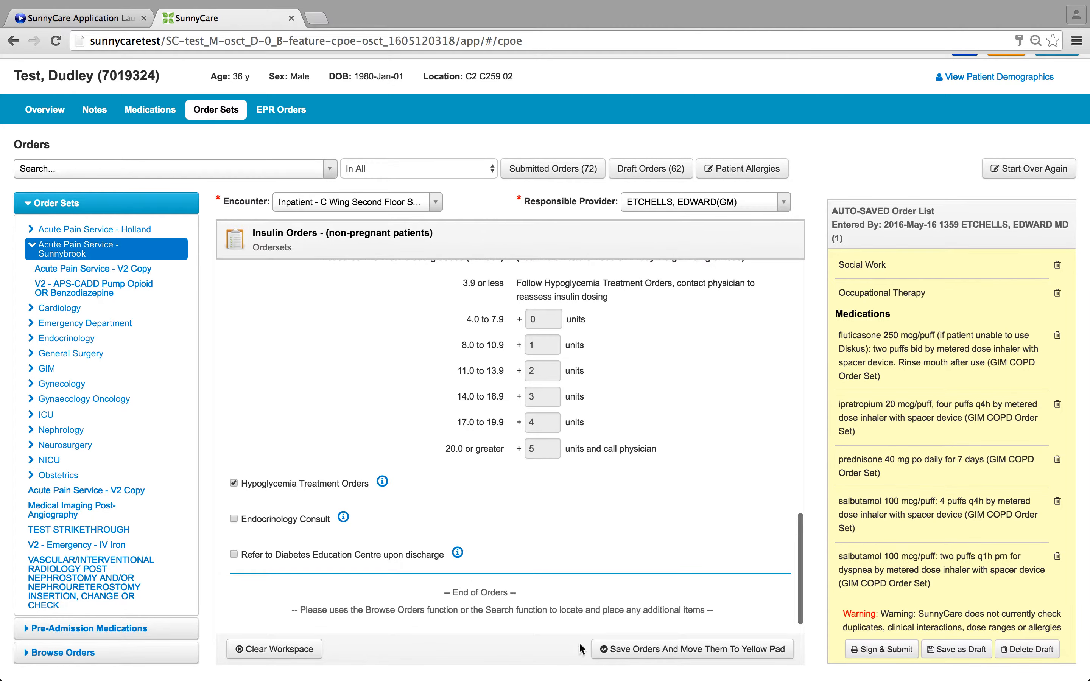
click(626, 652)
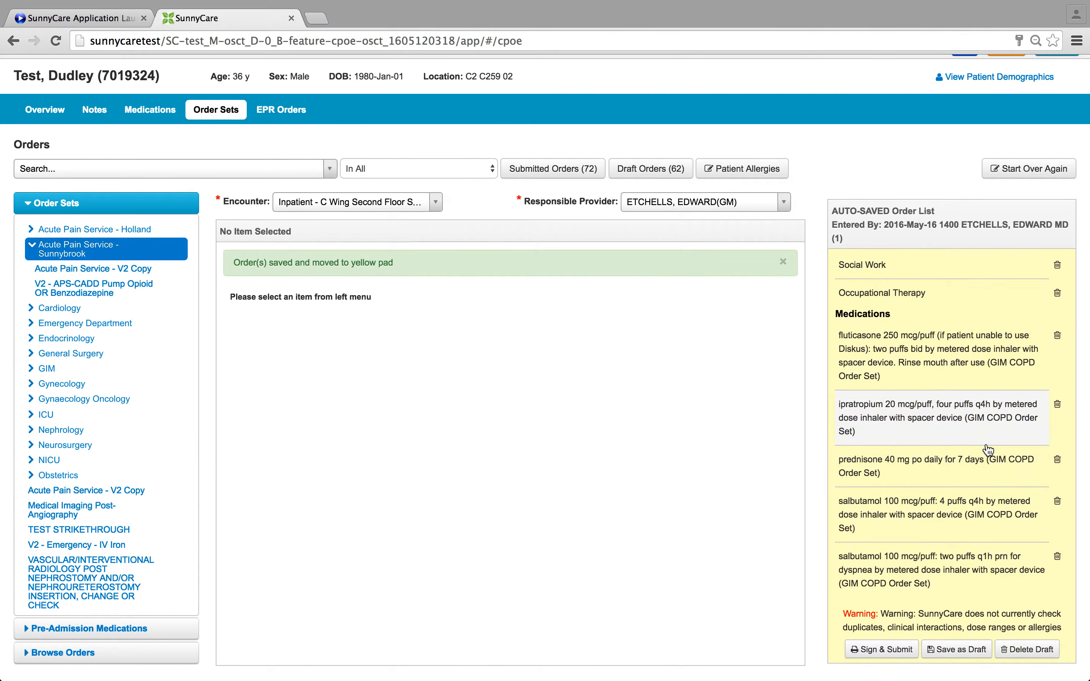
Search the orders for "ct chest" and open the CT Angio chest for pulmonary emboli order.
scroll(989, 450, down, 5)
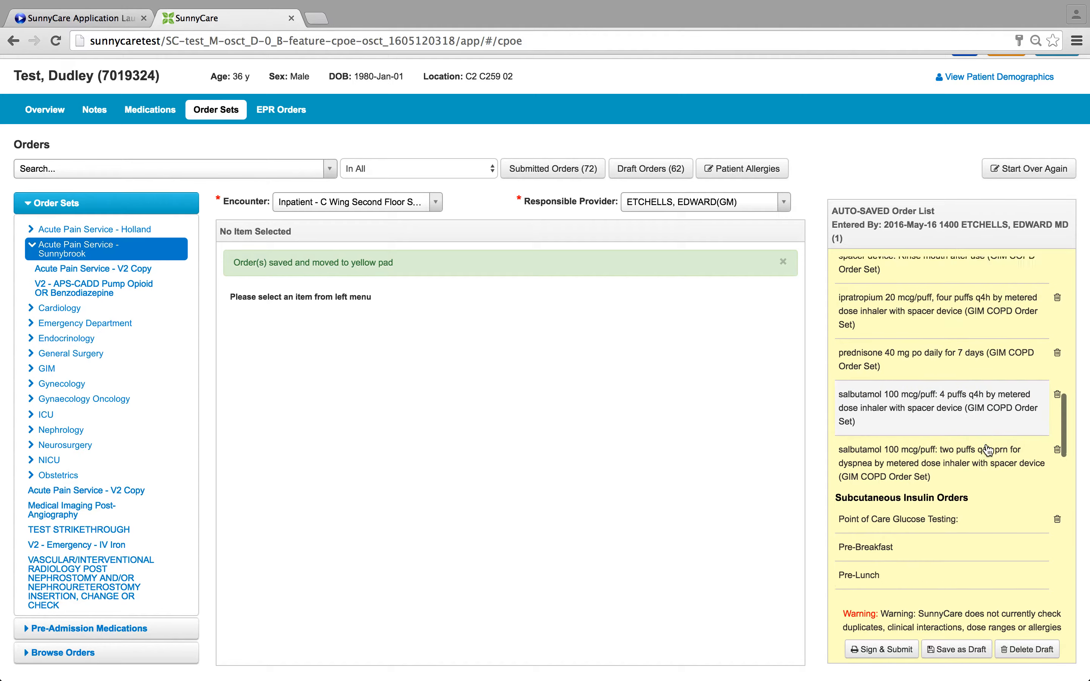
scroll(989, 450, down, 3)
scroll(989, 450, up, 15)
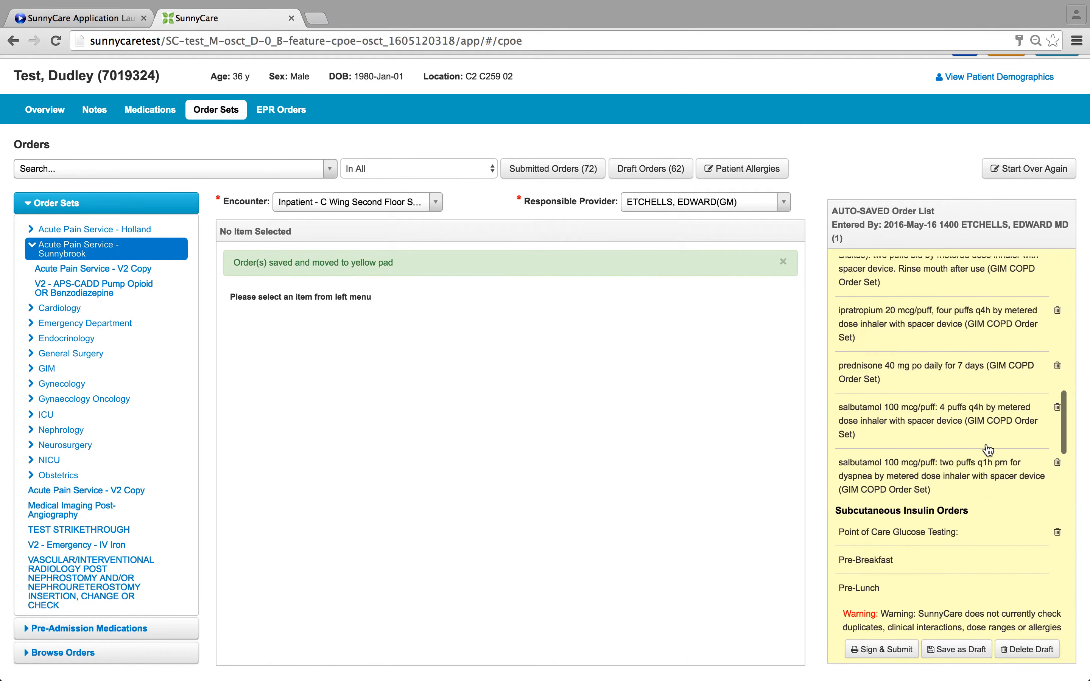
scroll(988, 450, up, 3)
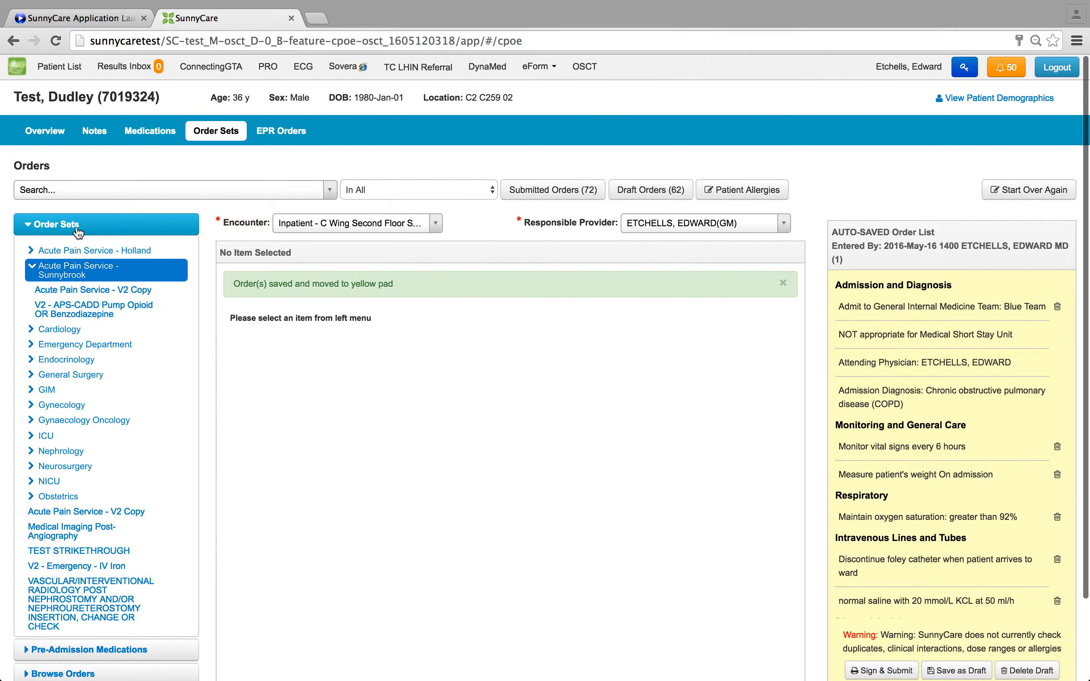
click(61, 187)
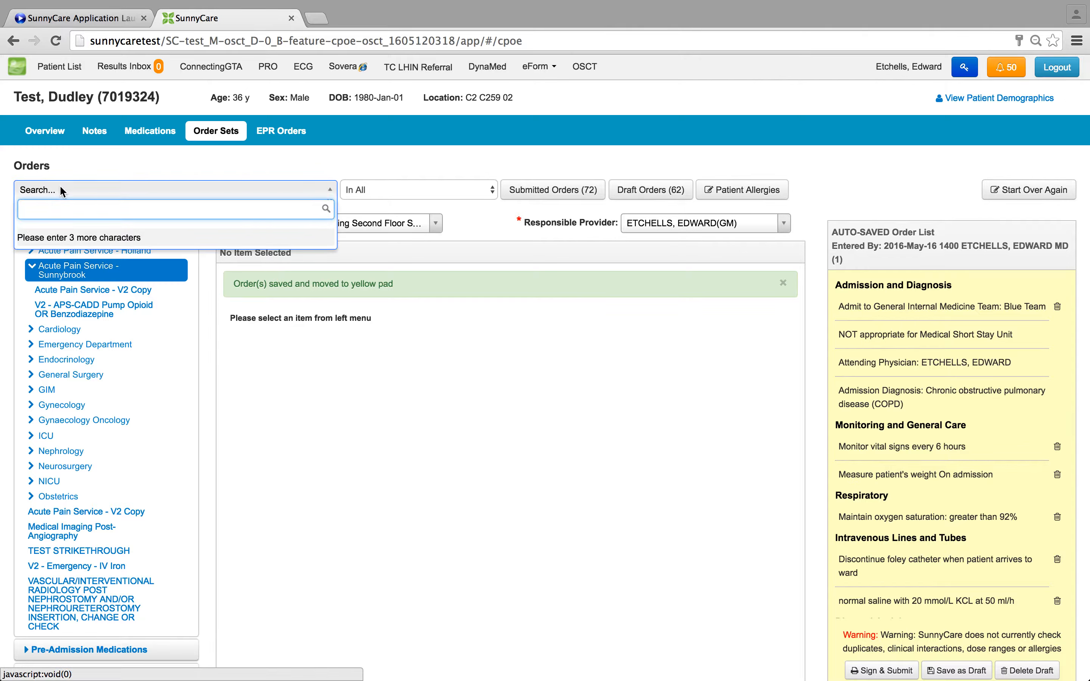
text(ct)
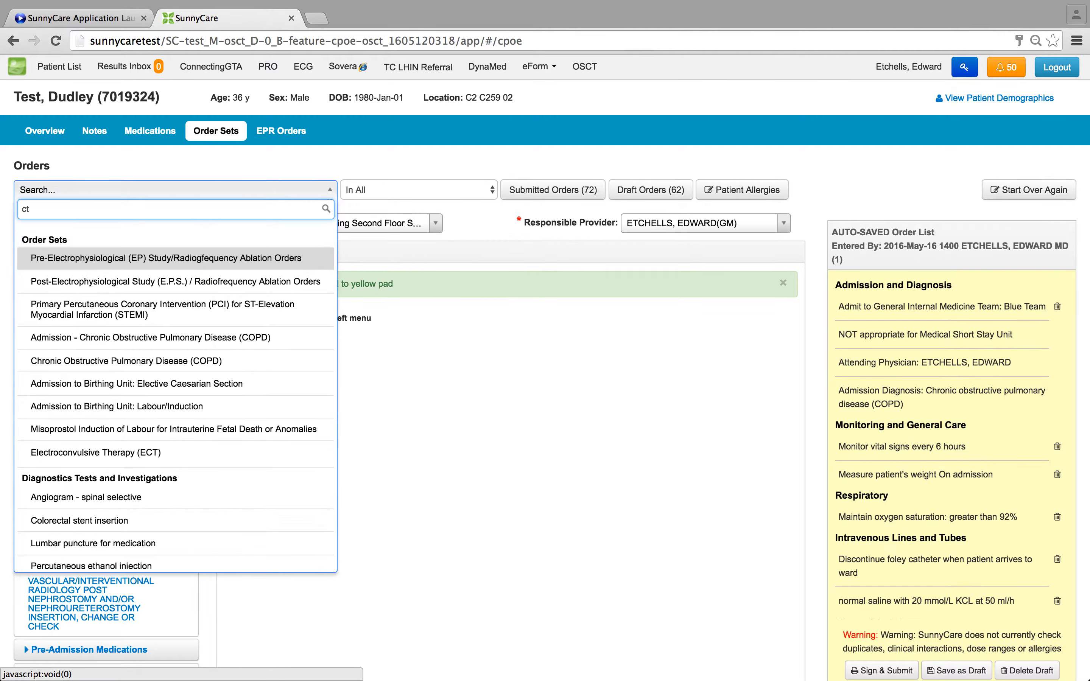
text( chest)
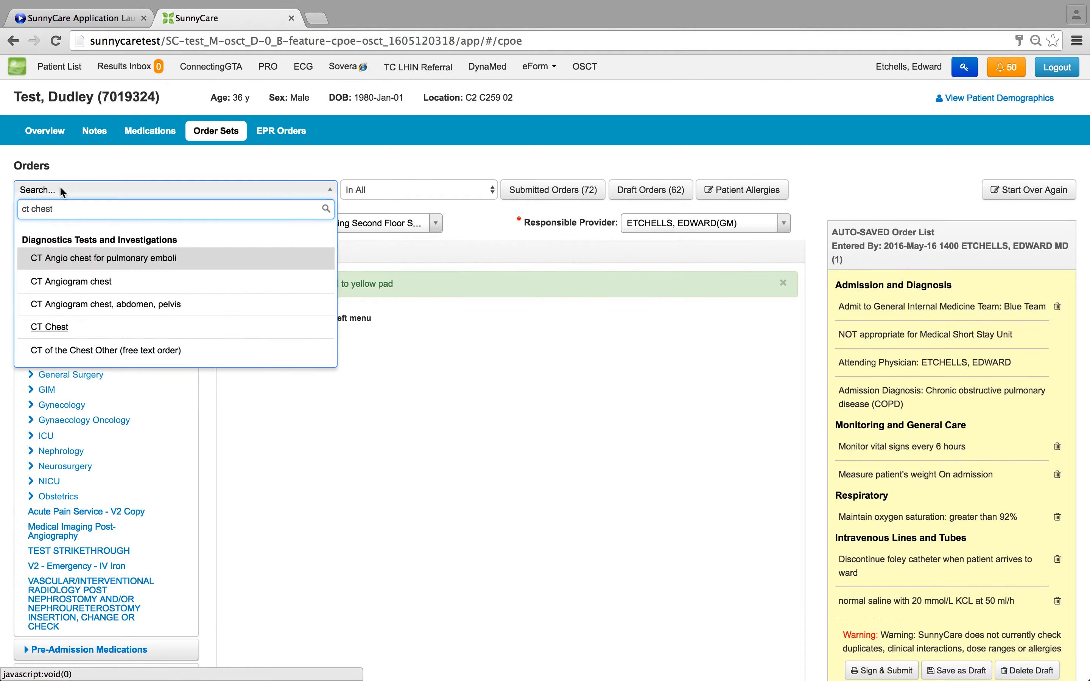
click(53, 267)
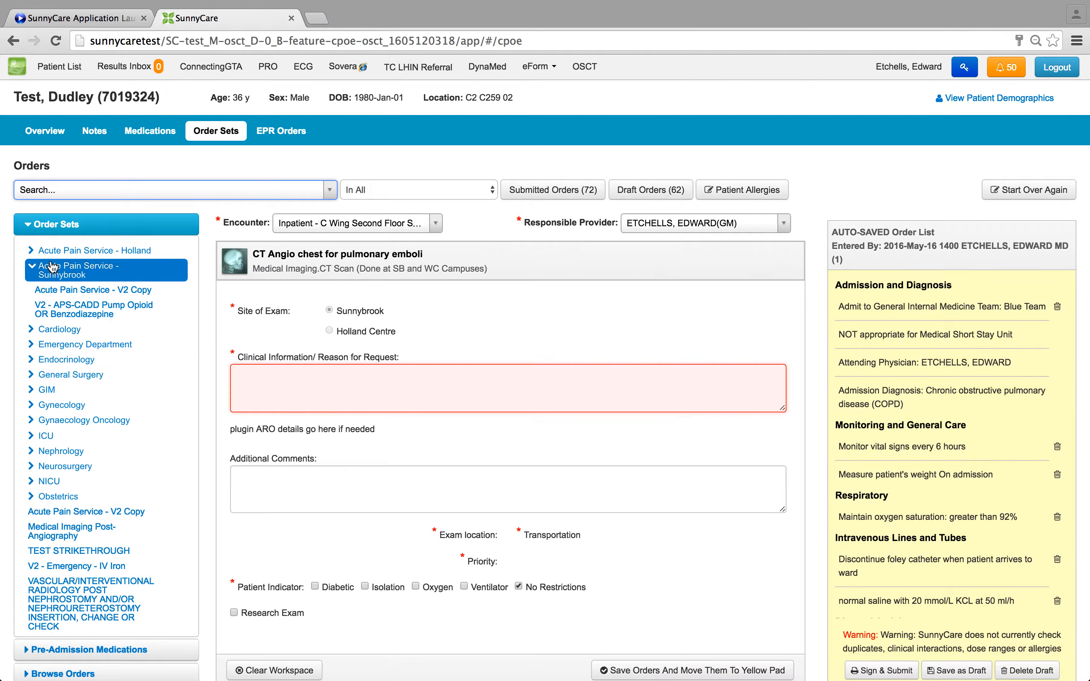
Enter "rule out PE" as the reason for the CT angiogram request and save the order to the yellow pad.
click(334, 378)
text(rule out PE)
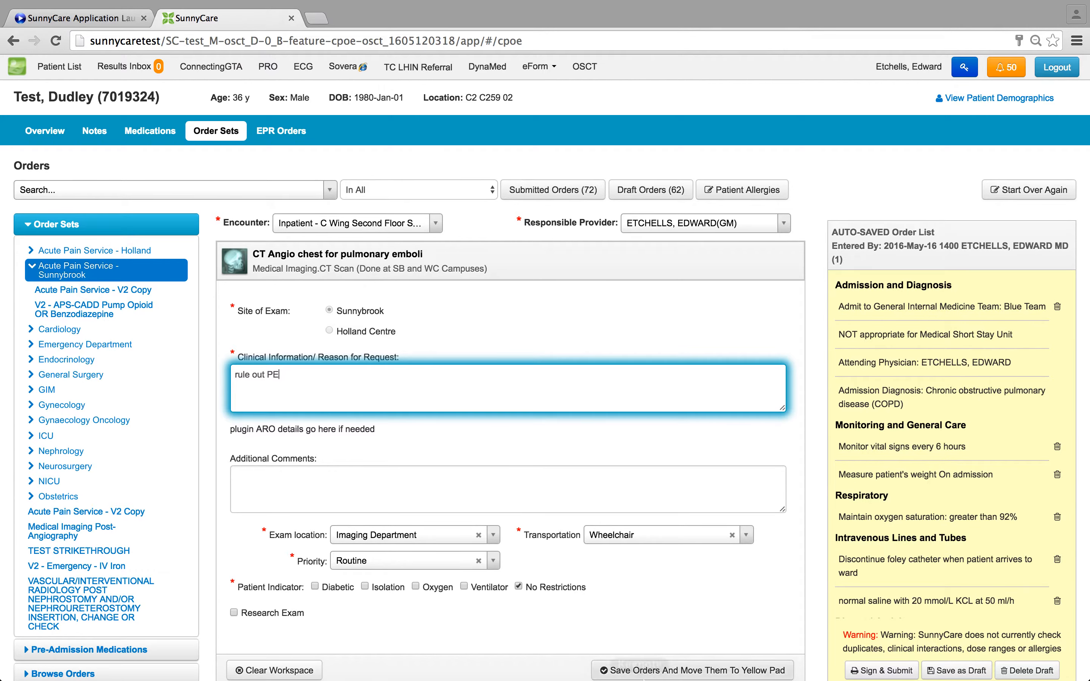
click(655, 672)
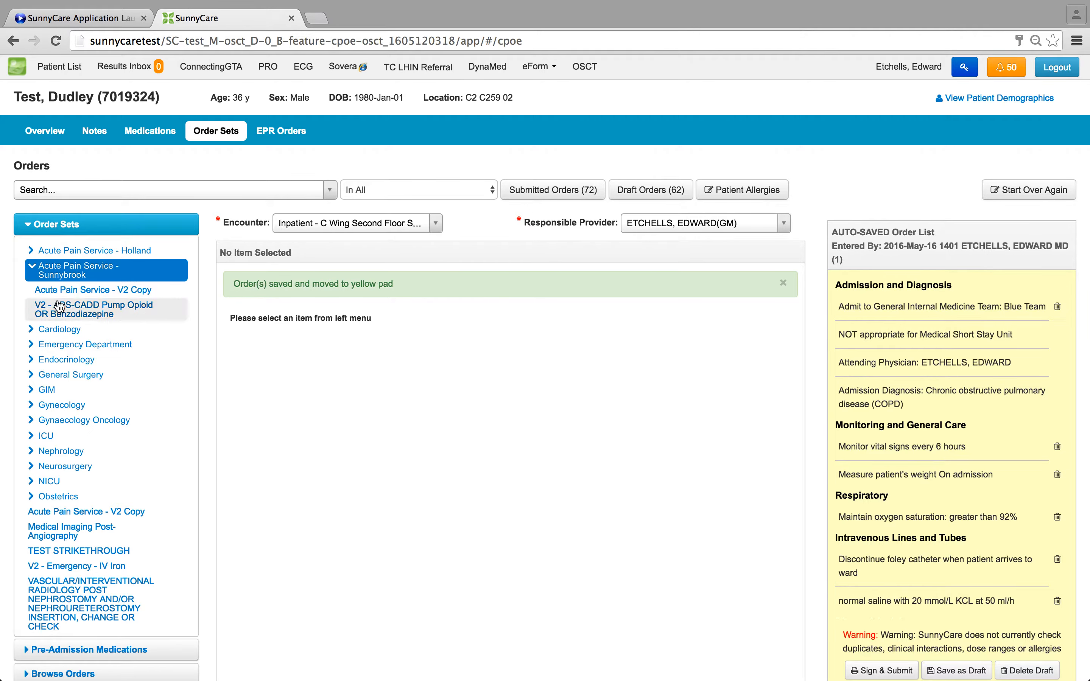
Search the orders for "aceta" and select acetaminophen 1,000 mg po q6h.
scroll(60, 306, down, 2)
scroll(60, 306, up, 2)
click(49, 193)
text(aceta)
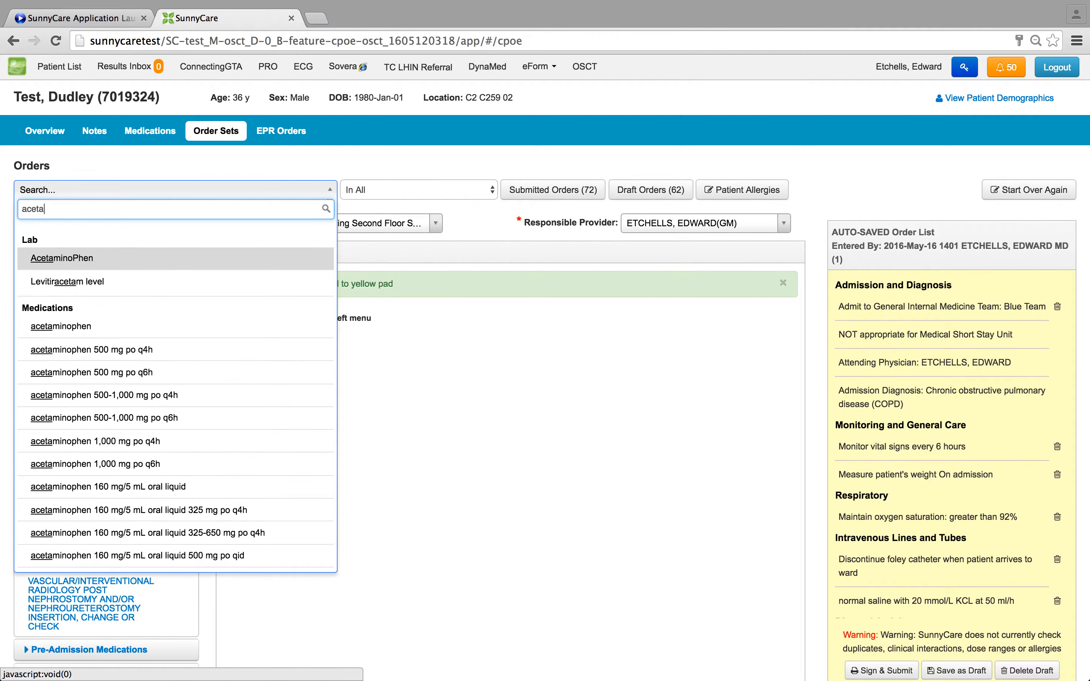
scroll(83, 334, down, 2)
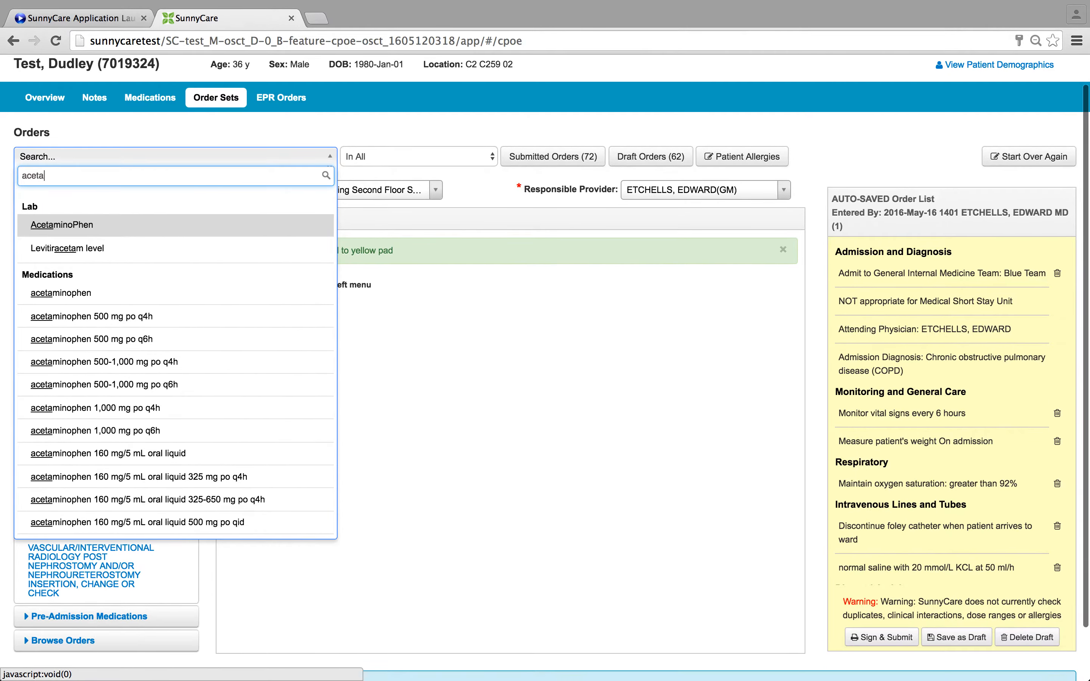
click(88, 433)
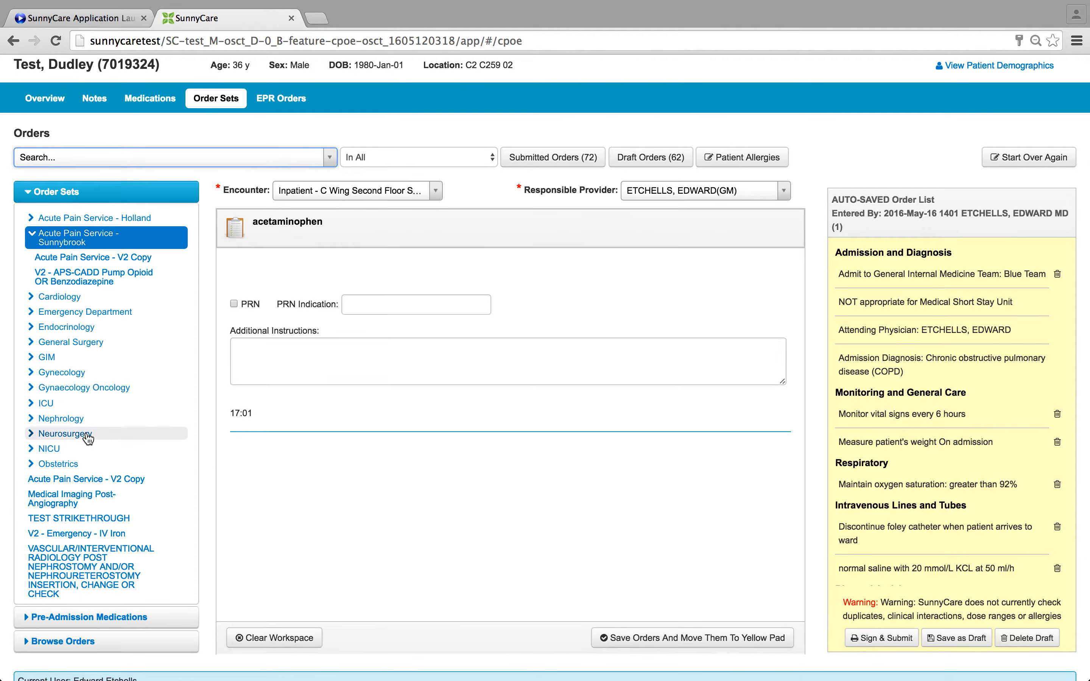
Set the acetaminophen frequency to q8h and save the order to the yellow pad.
click(579, 284)
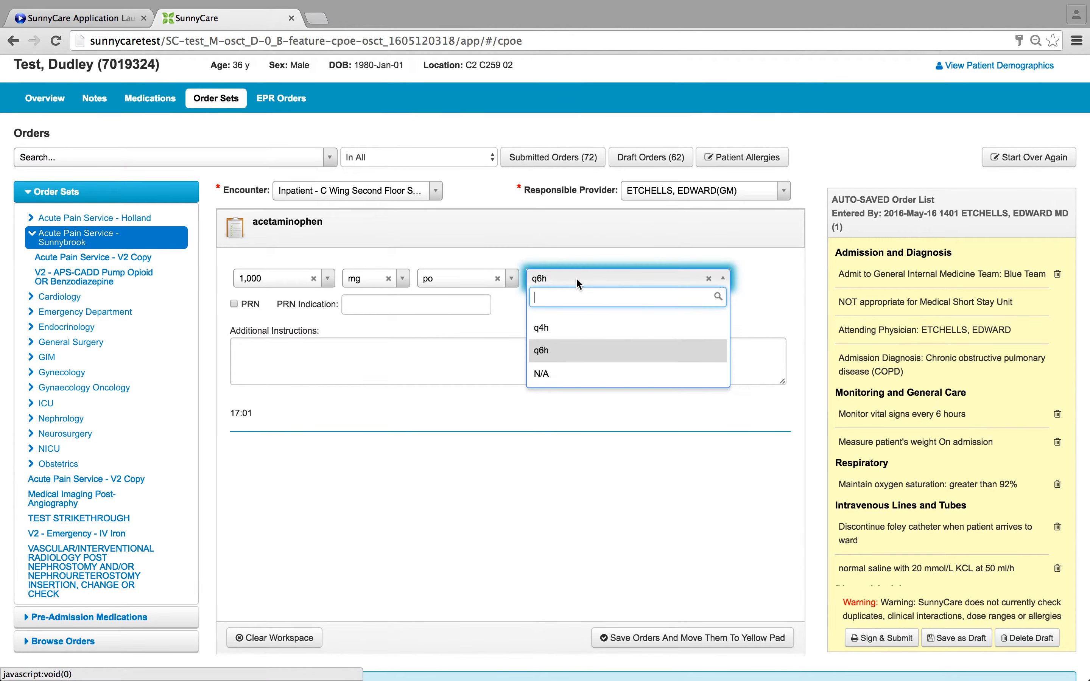
click(579, 281)
click(578, 282)
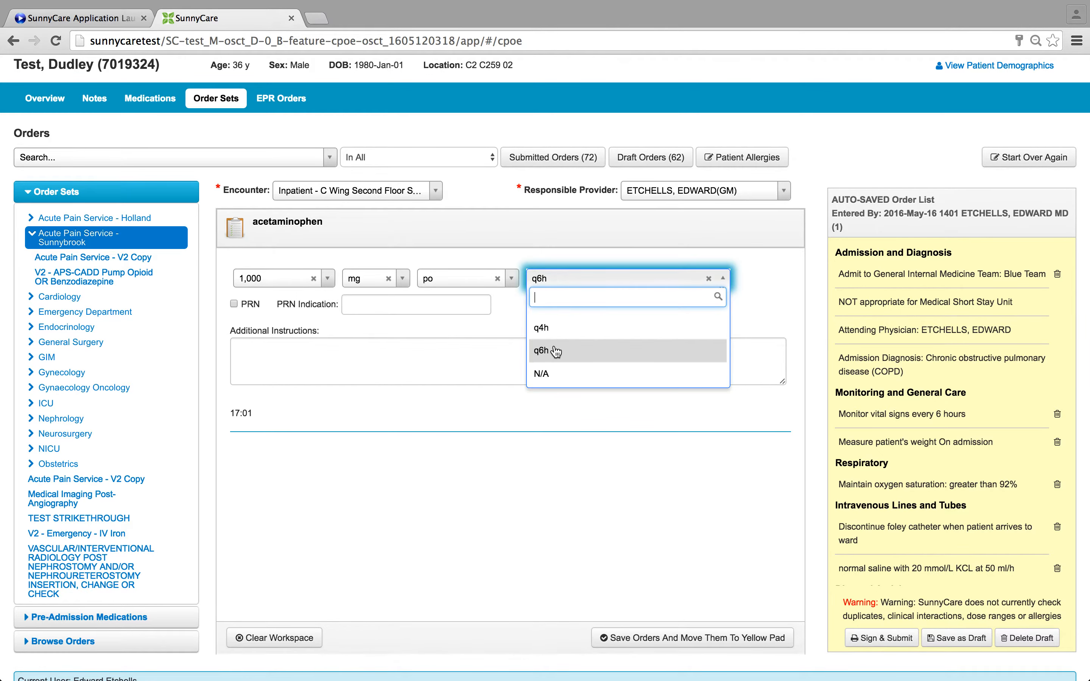
text(q8h)
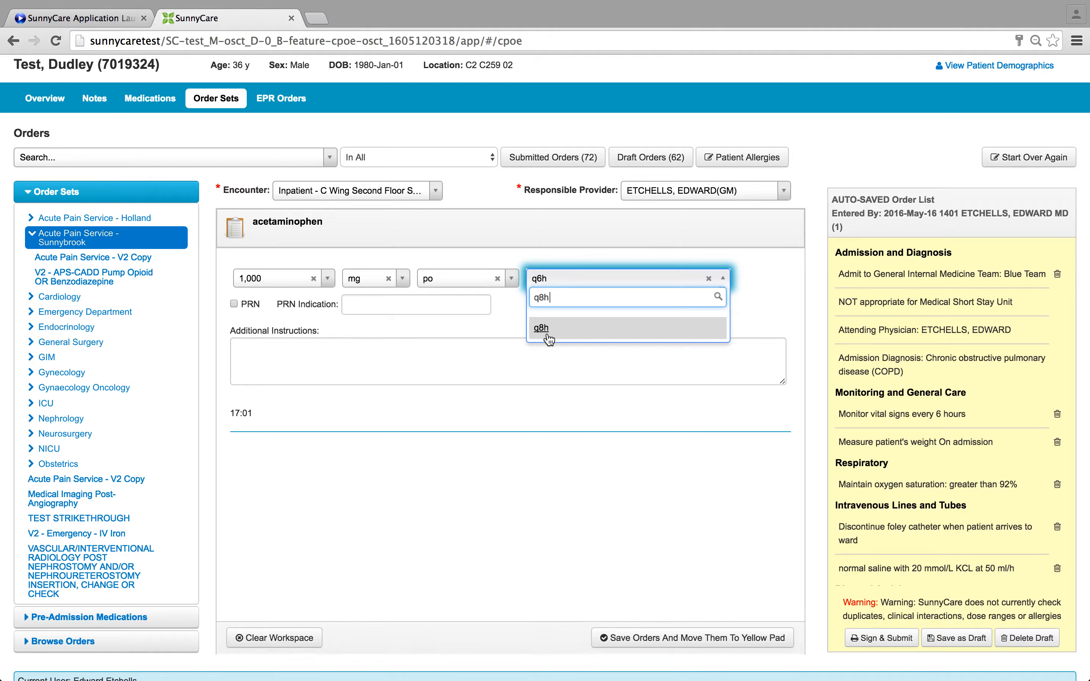
click(549, 337)
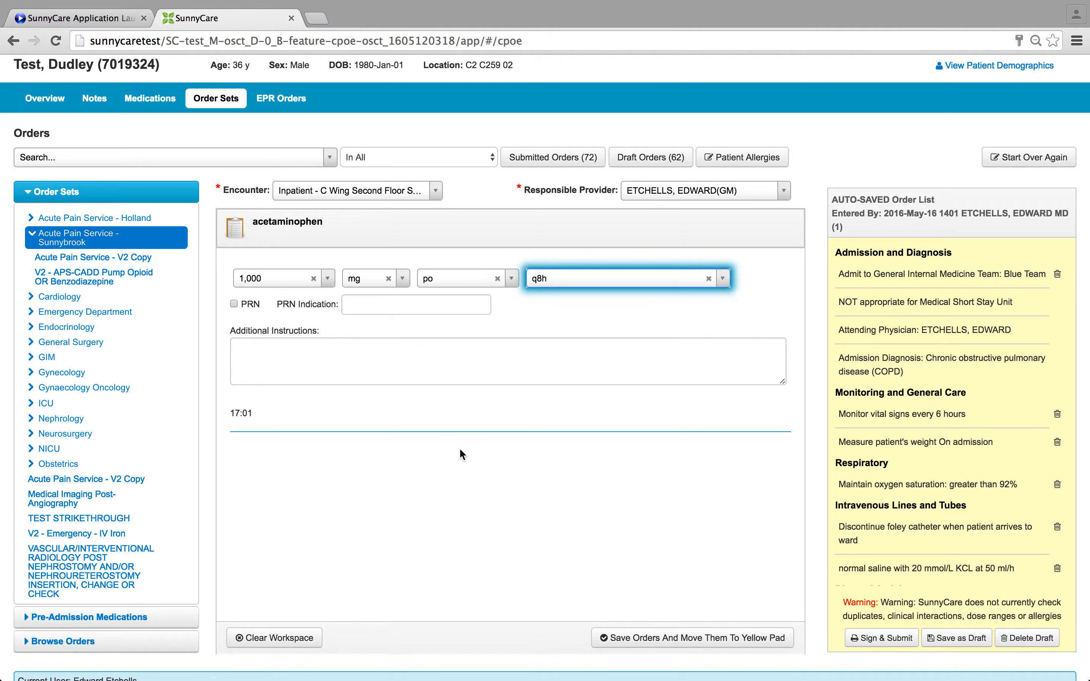
click(601, 637)
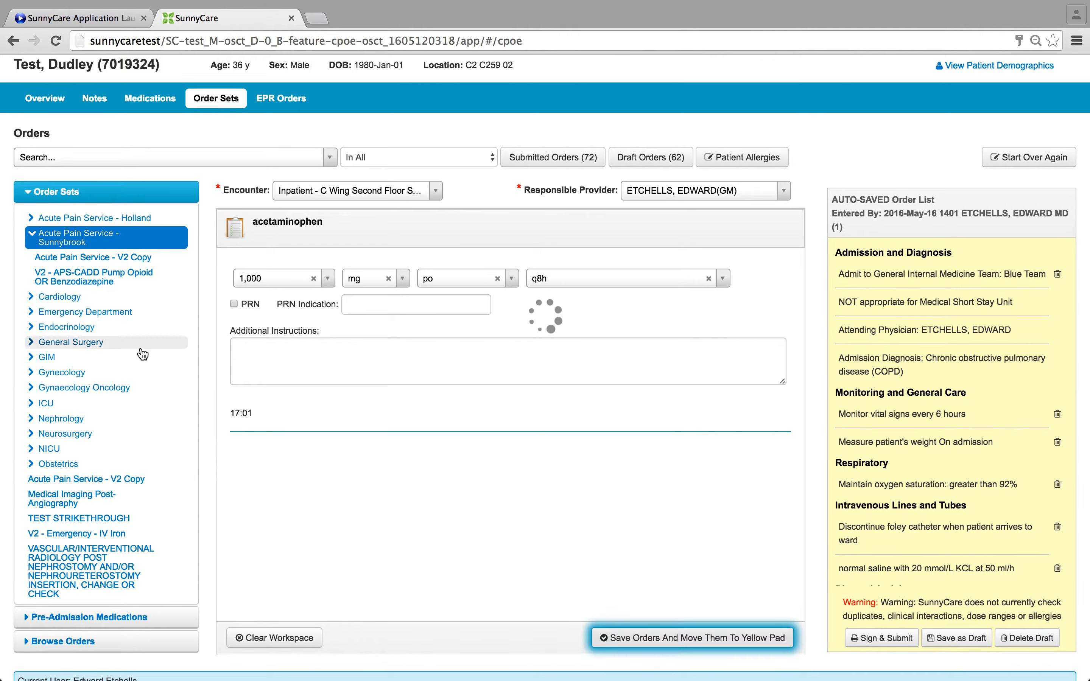
Search for "b12", open the Vitamin B12 lab test and save it to the yellow pad.
click(33, 158)
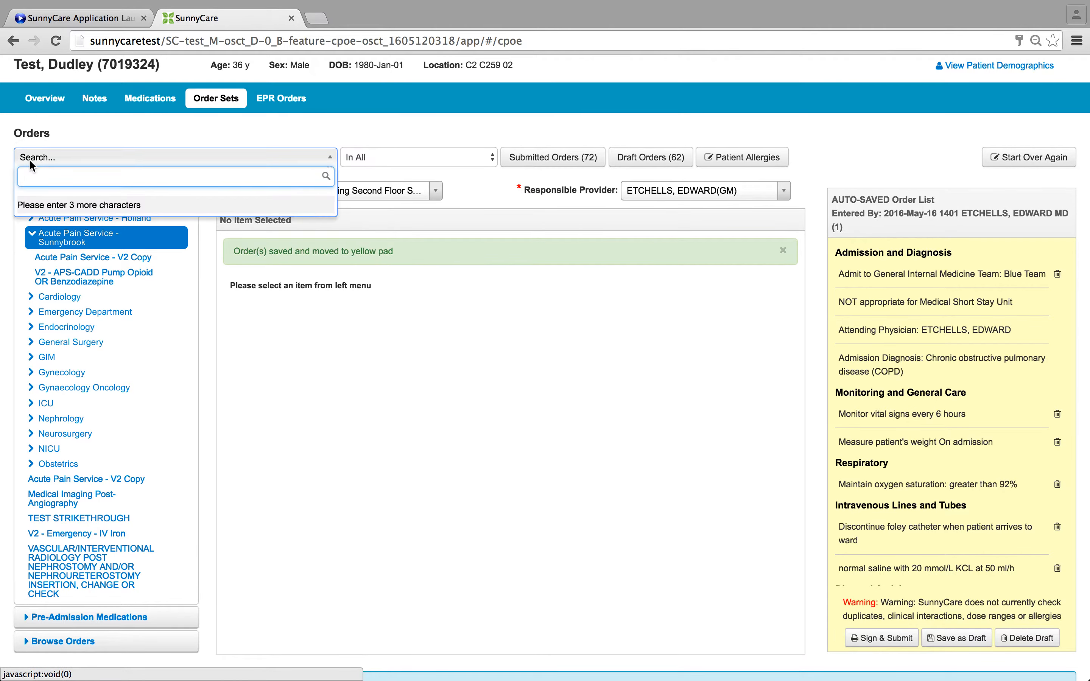
text(b12)
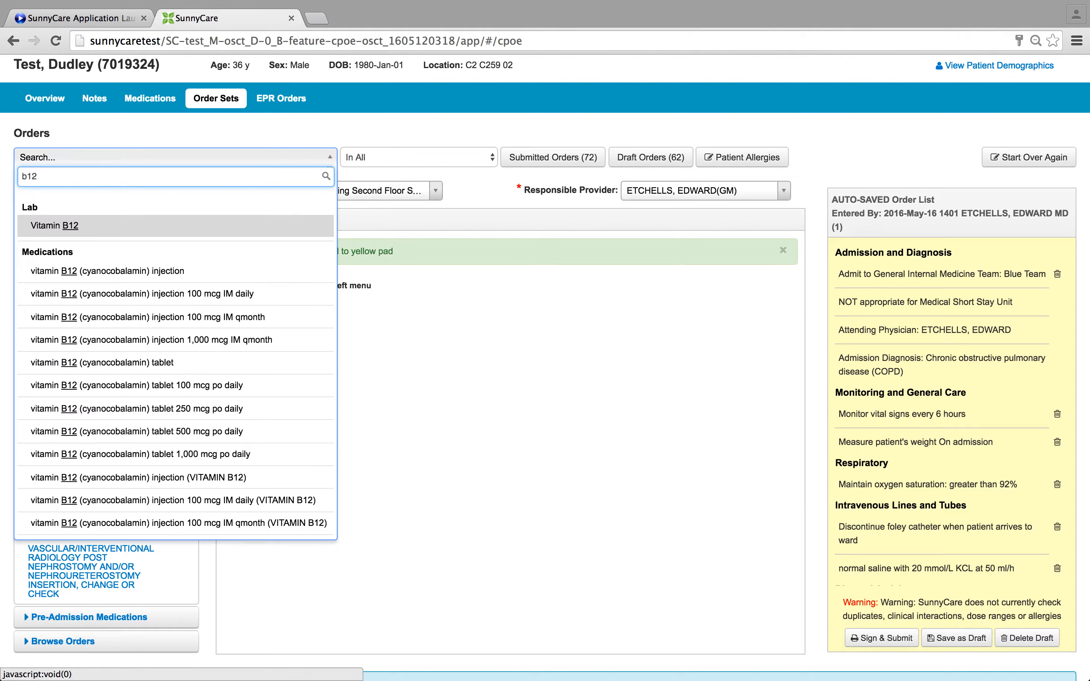
click(81, 225)
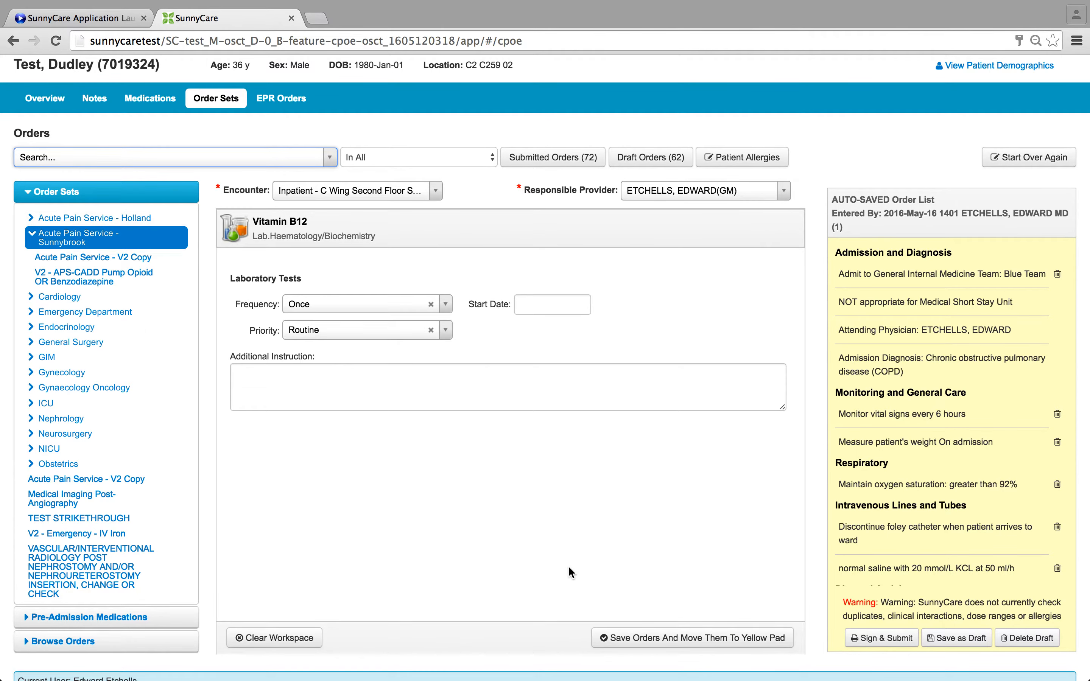
click(445, 331)
click(448, 341)
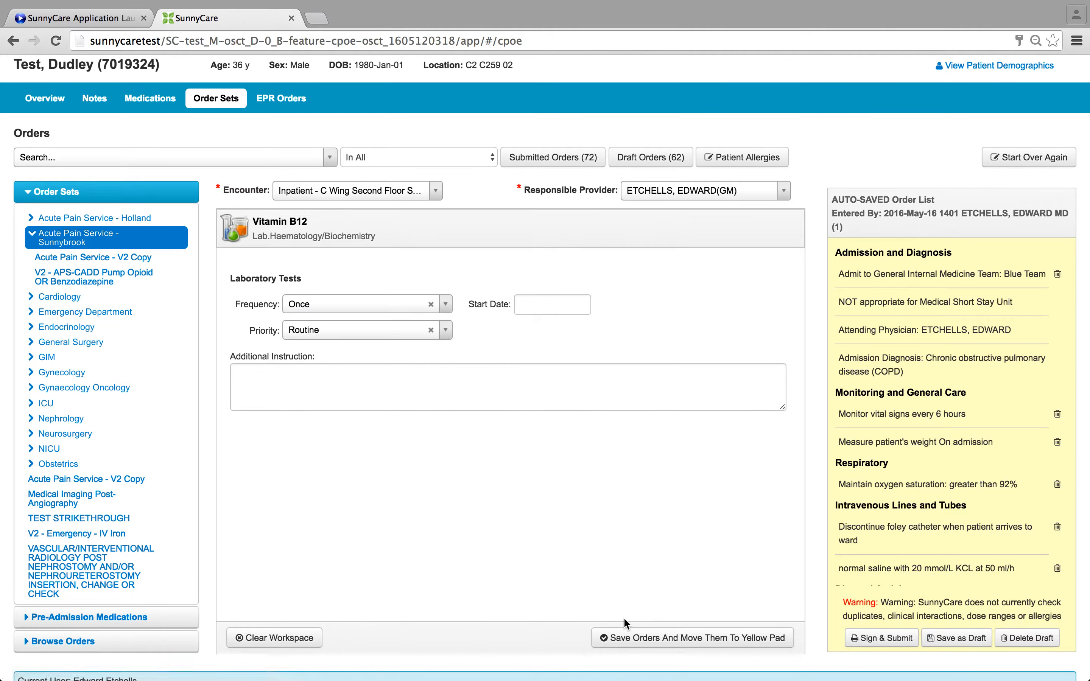
click(640, 642)
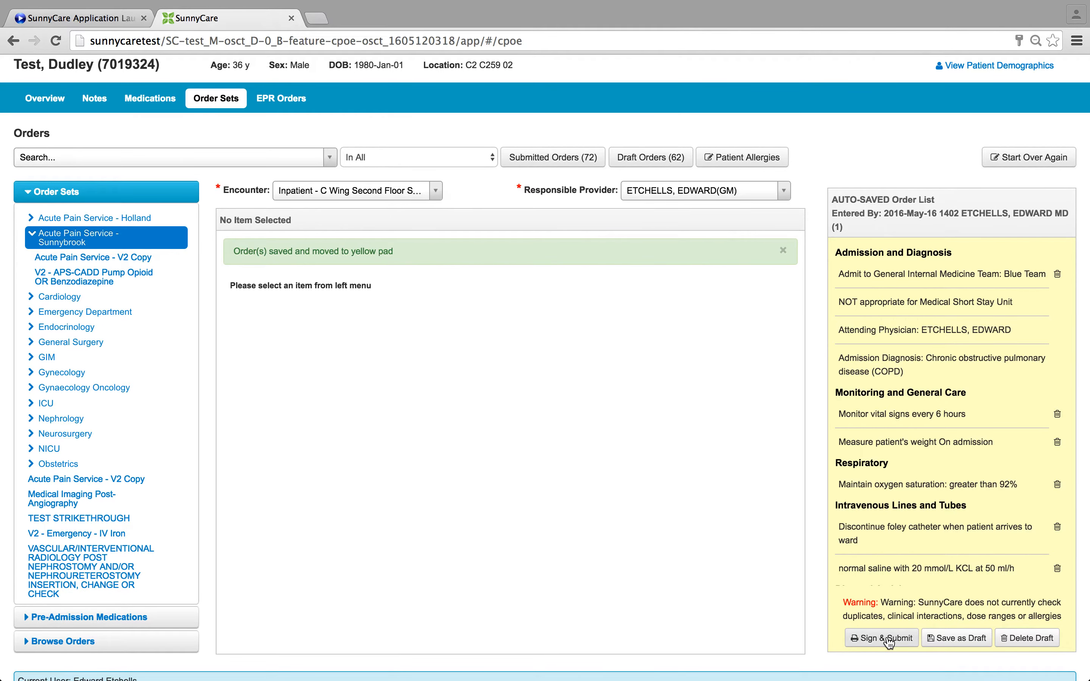
Review the collected orders on the yellow pad and save them as a draft.
scroll(889, 642, down, 3)
scroll(963, 338, down, 3)
scroll(962, 339, down, 12)
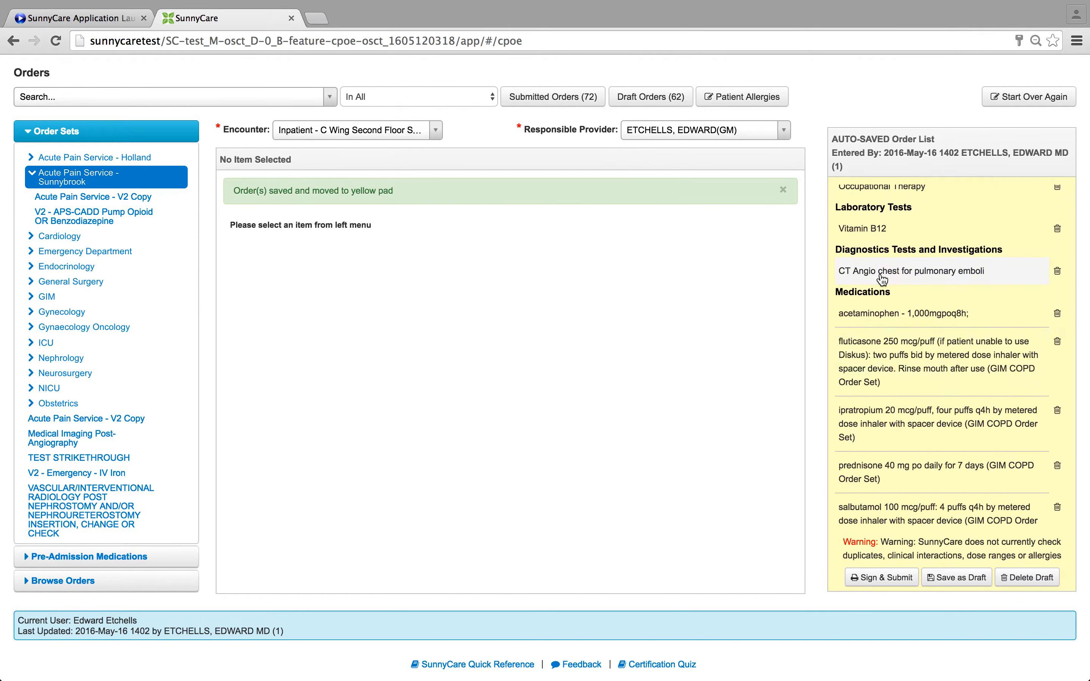
scroll(903, 430, down, 4)
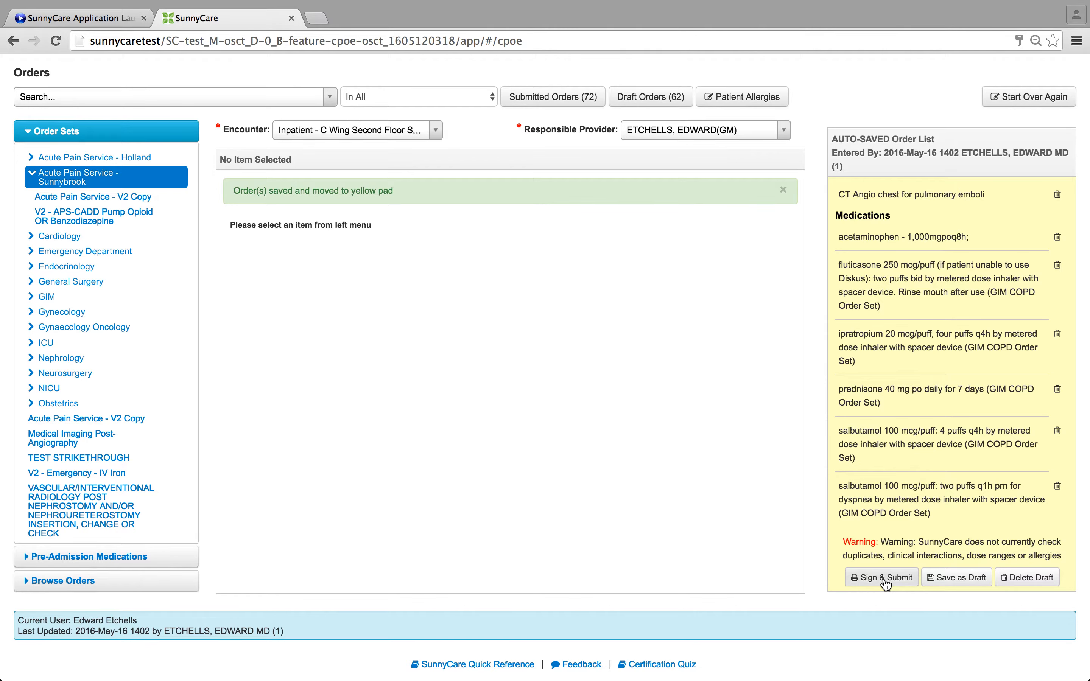
click(937, 582)
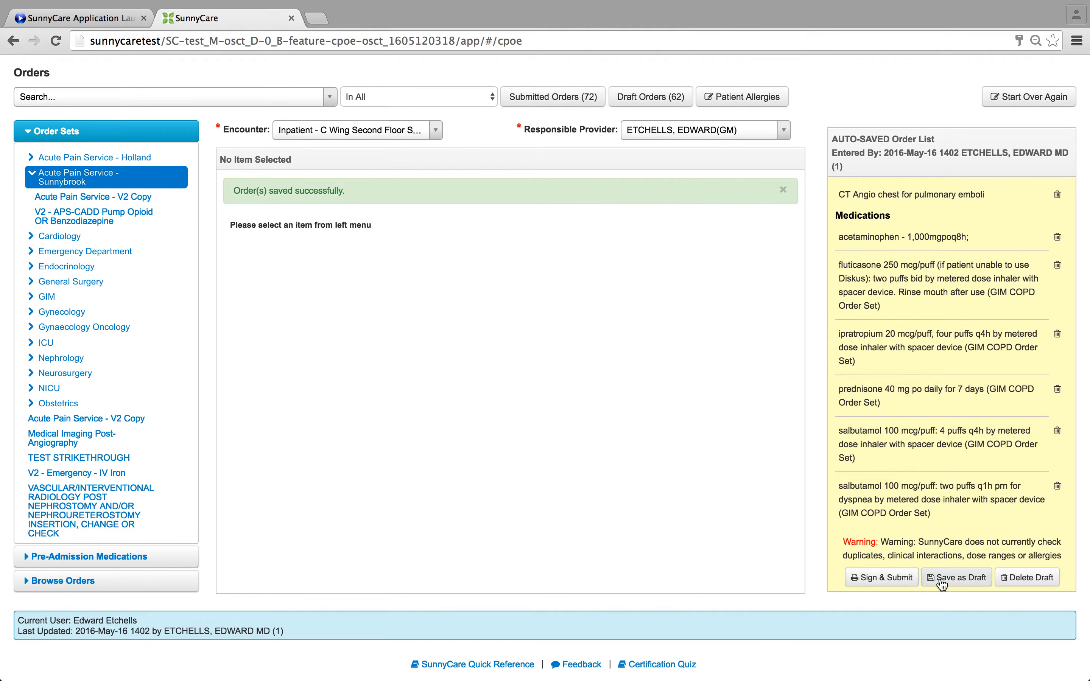
Start signing and submitting, choose to order pre-admission medications, and use the medication list from 2016-May-13 1647 for the admission orders.
click(893, 579)
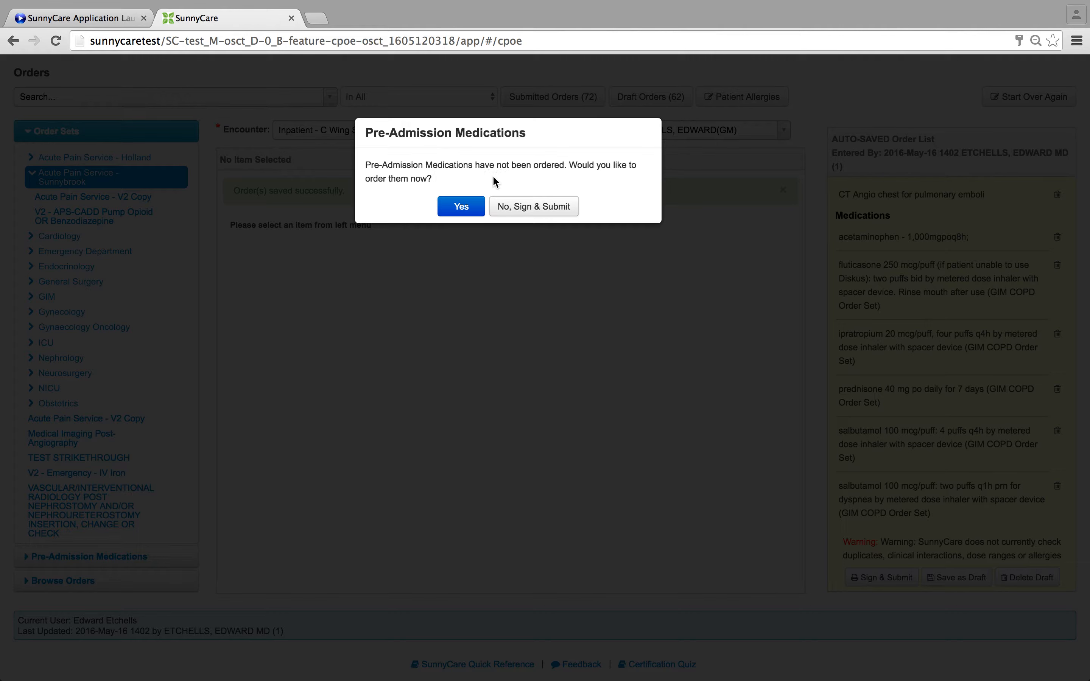
click(461, 207)
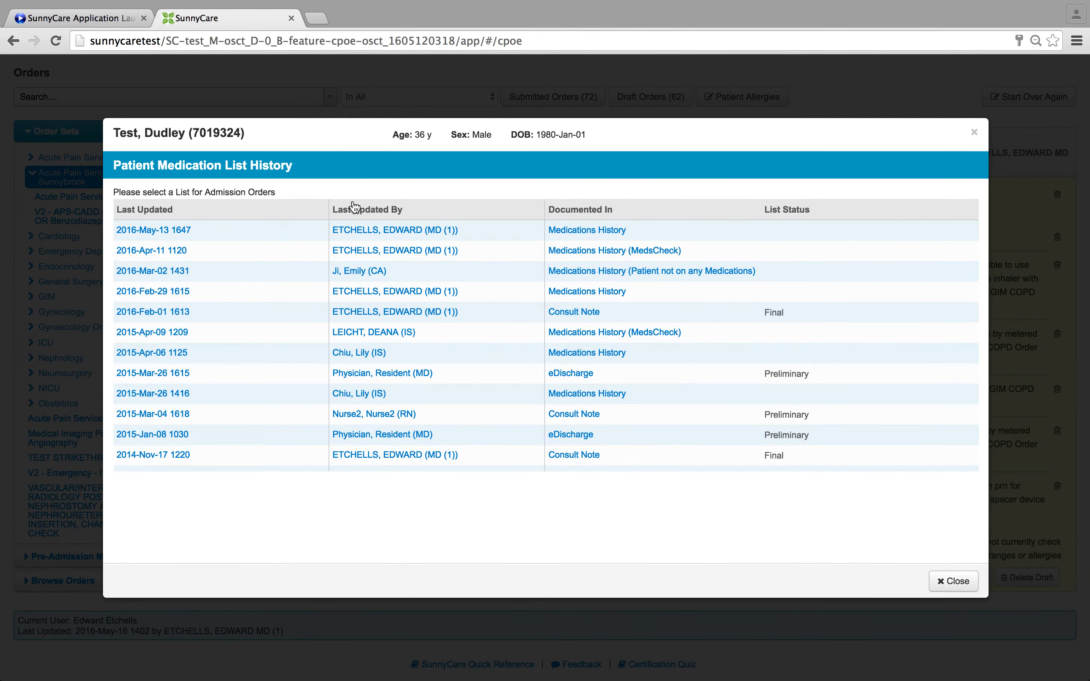
click(352, 232)
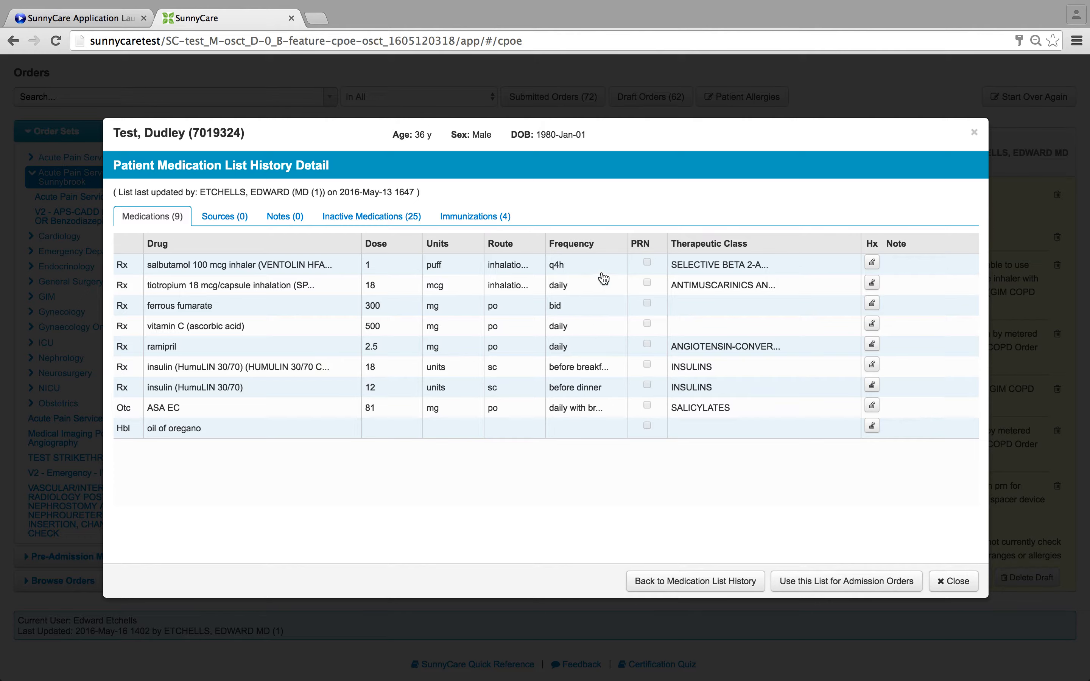
click(812, 582)
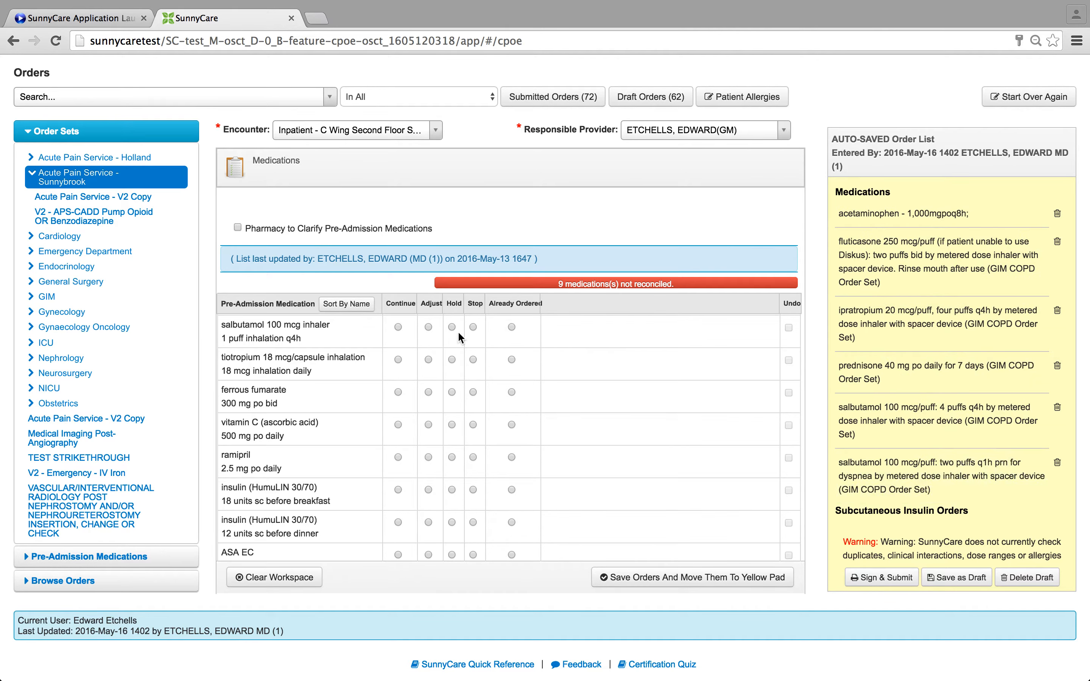
Mark the pre-admission salbutamol inhaler as already ordered and put tiotropium, ferrous fumarate and vitamin C on hold.
click(513, 329)
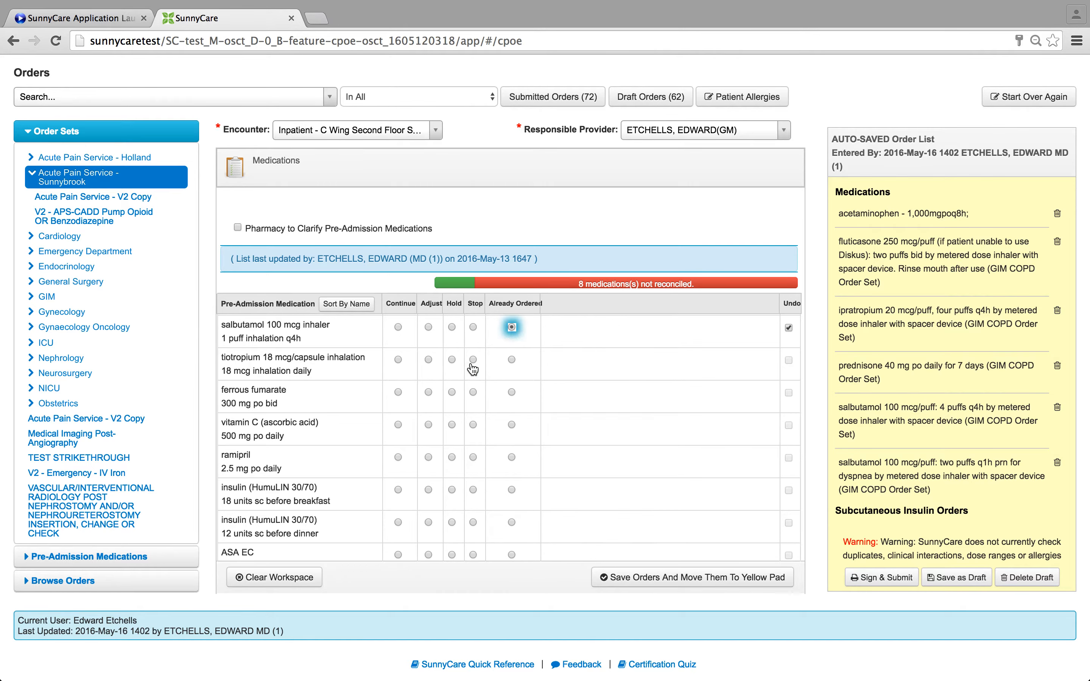
click(452, 363)
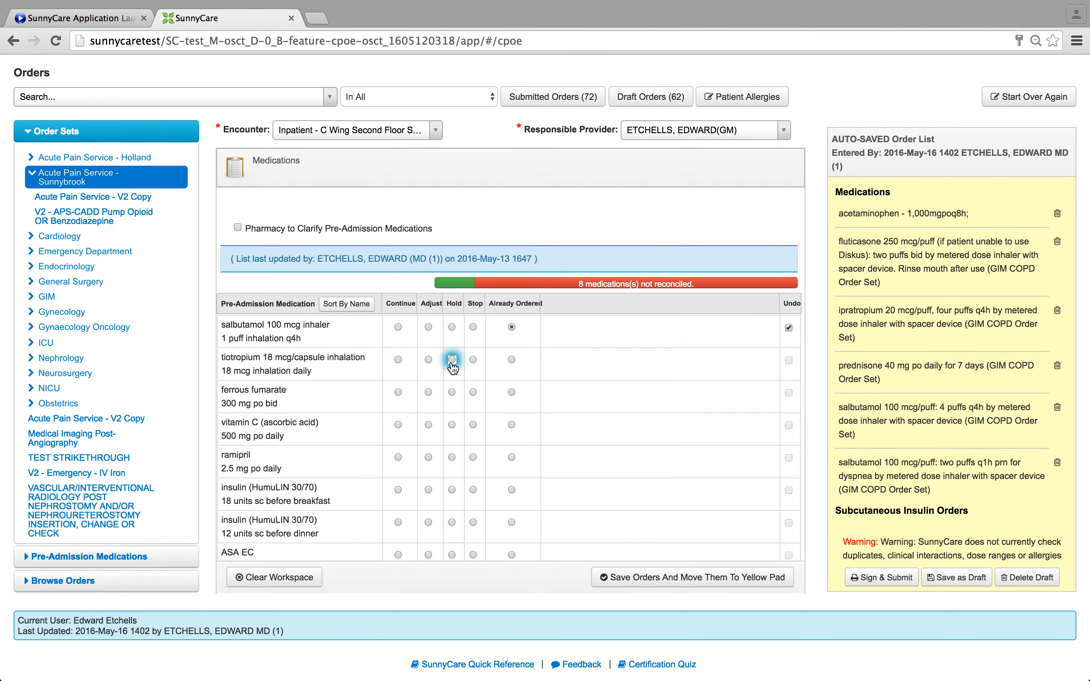
click(452, 395)
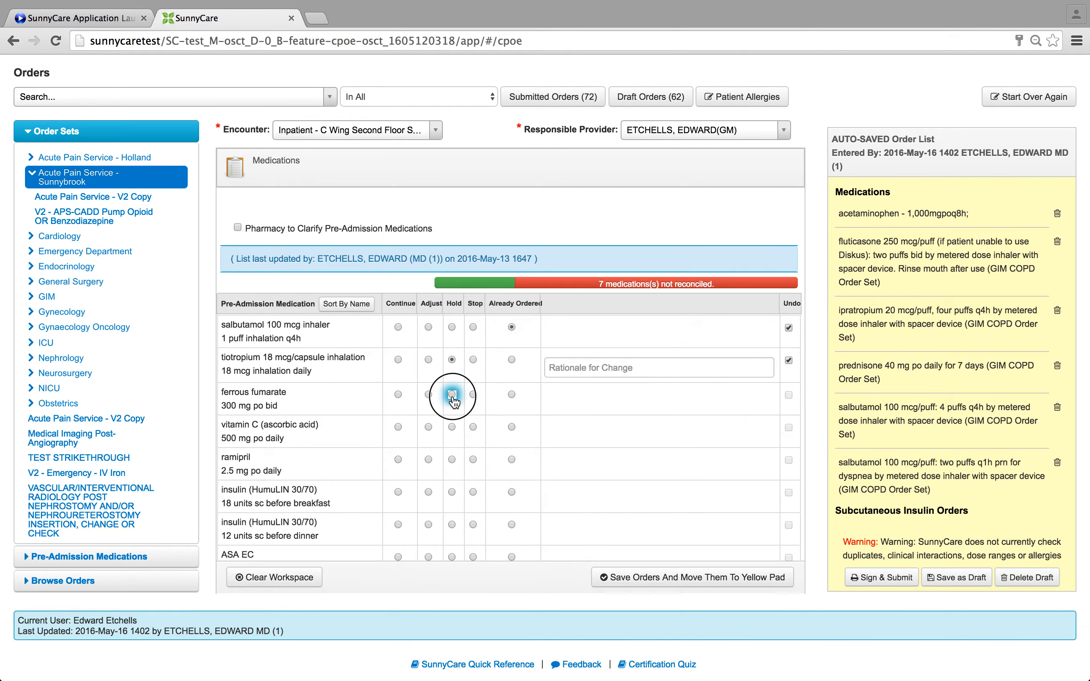
click(452, 430)
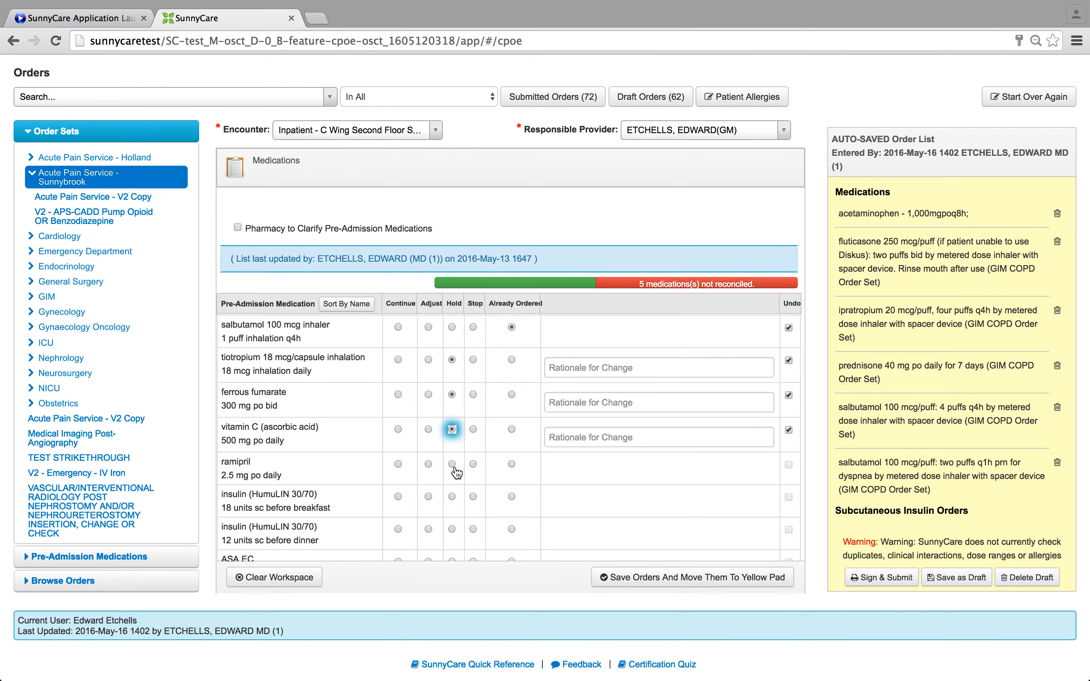
Put ramipril 2.5 mg on hold with the rationale "volume depleted".
click(452, 465)
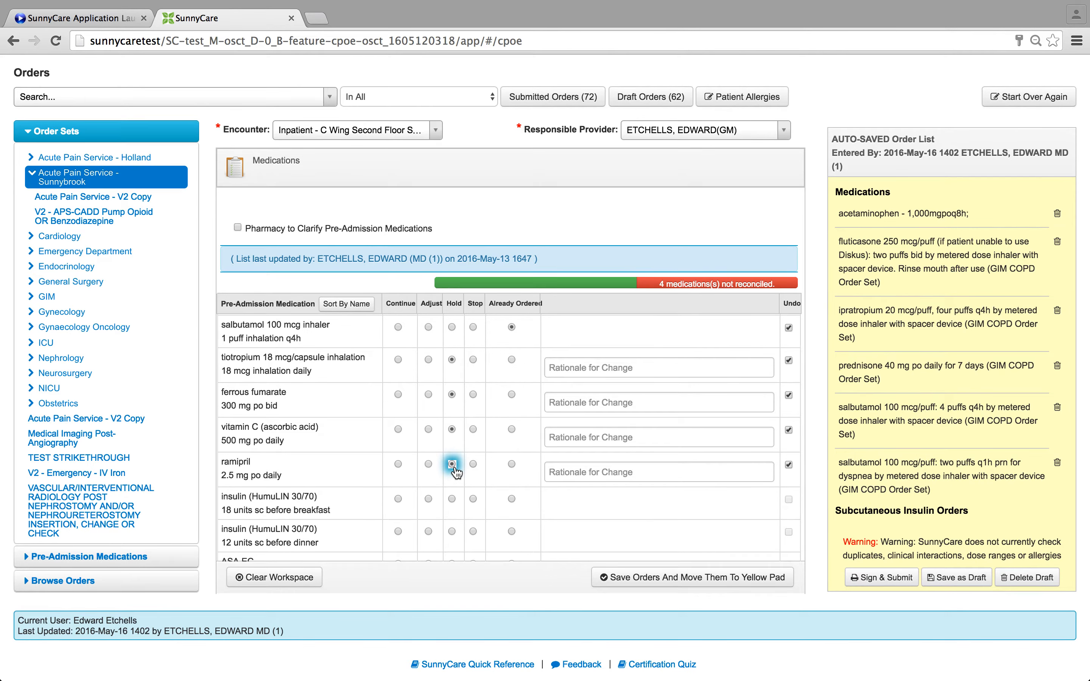
click(568, 473)
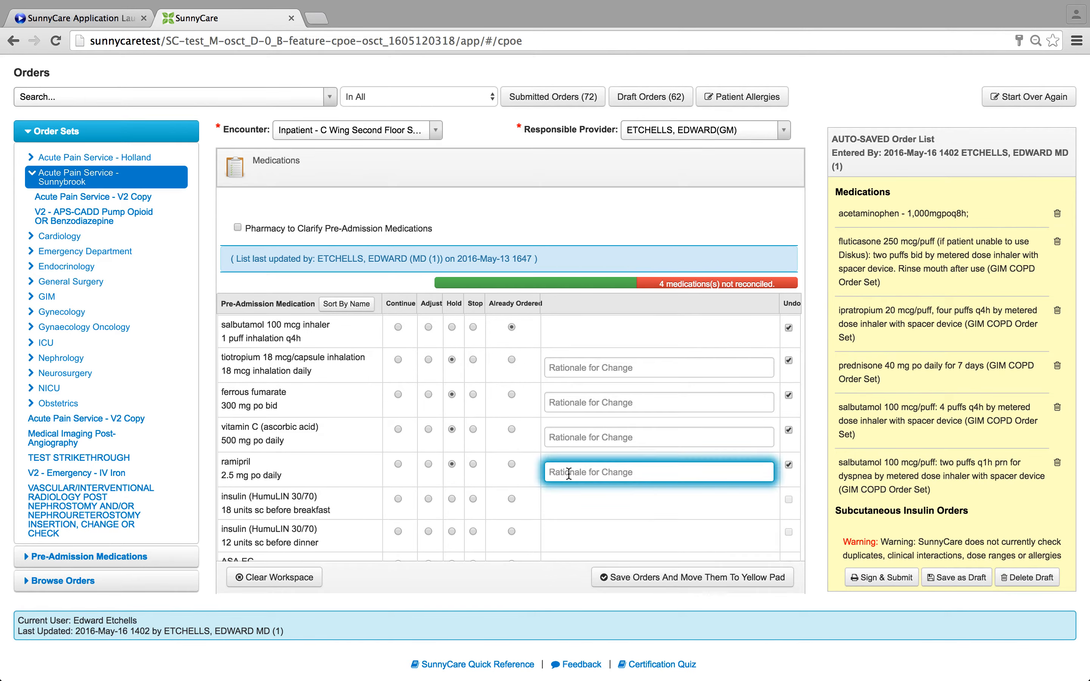
text(volume depleted)
Mark both HumuLIN 30/70 insulin entries as already ordered and put ASA EC and oil of oregano on hold.
click(511, 500)
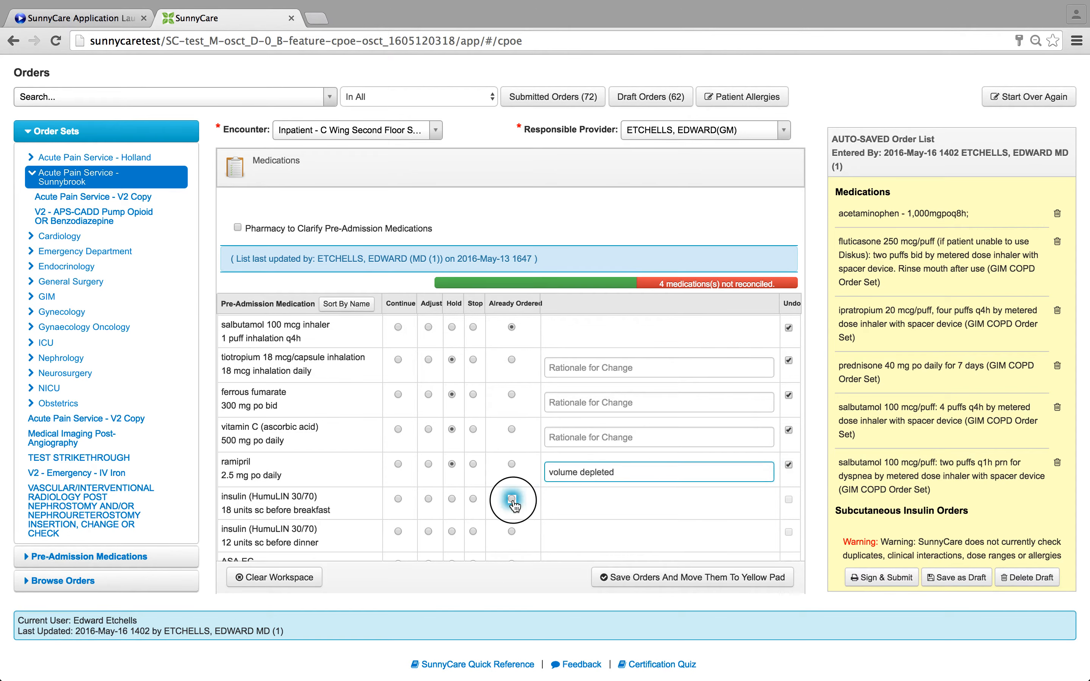
click(512, 533)
scroll(482, 473, down, 2)
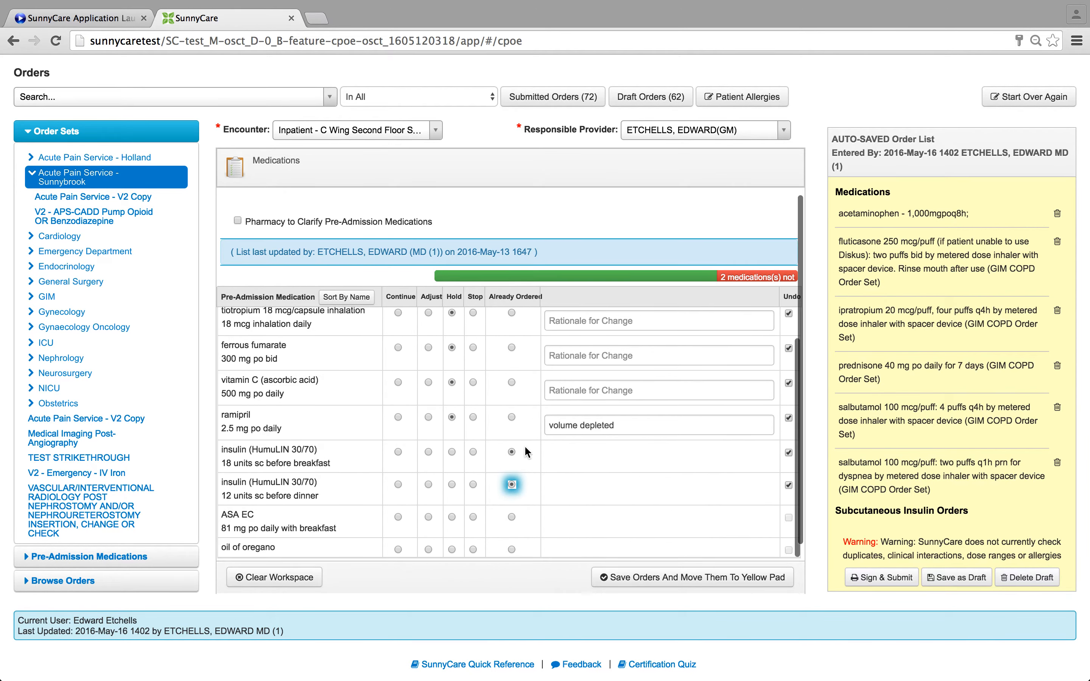
click(453, 517)
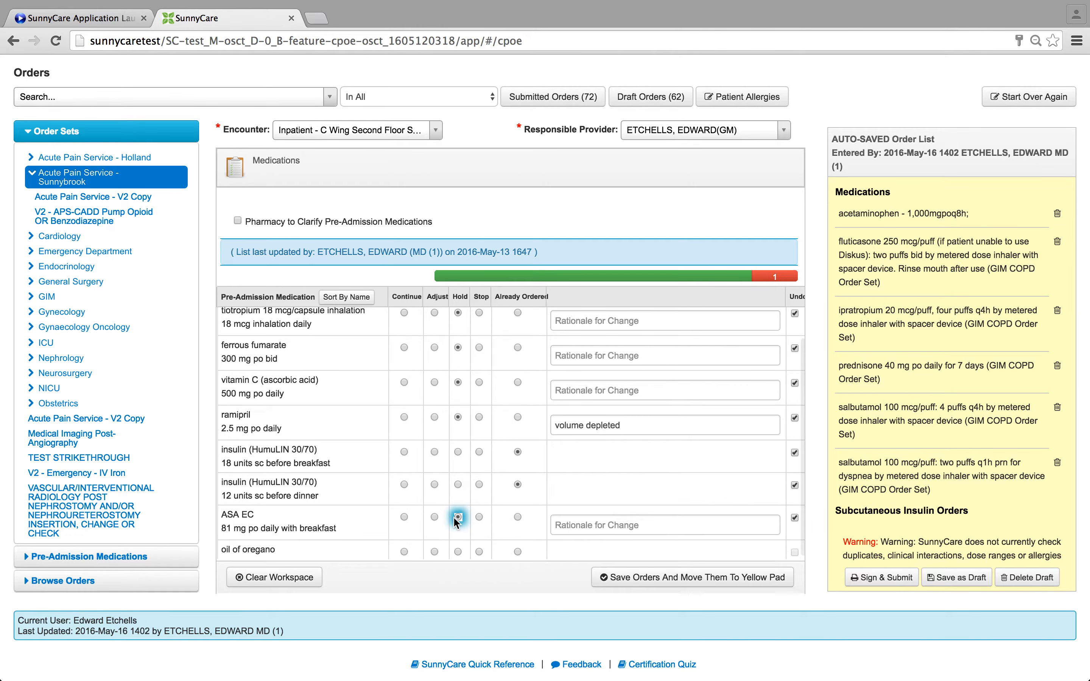
click(452, 551)
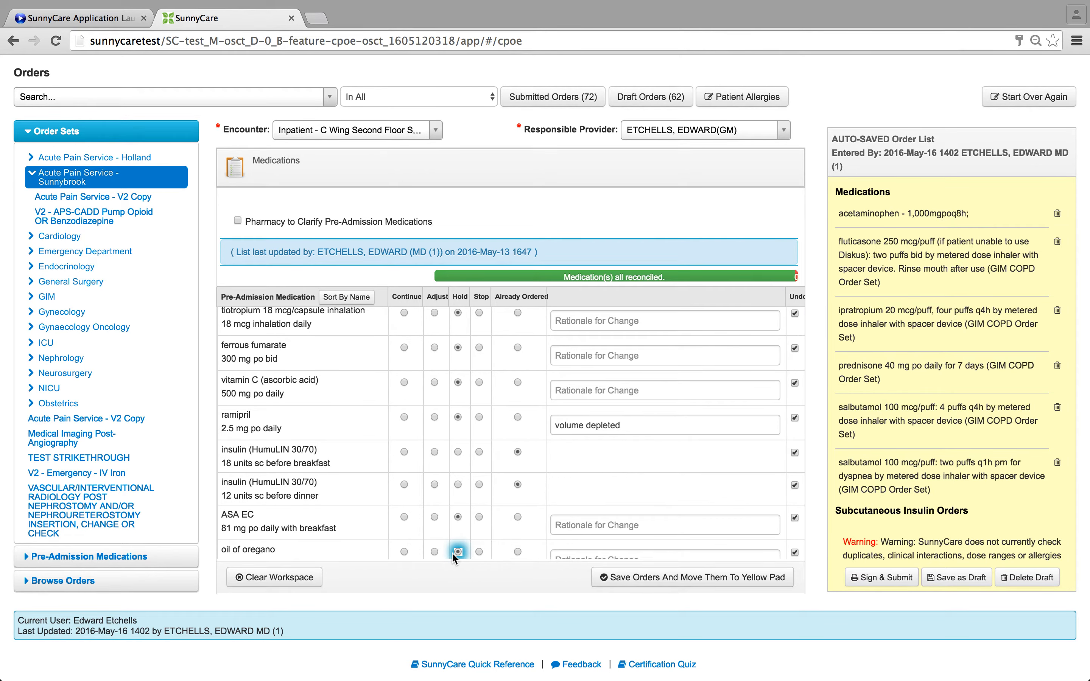
Save the reconciled pre-admission medications to the yellow pad, and sign and submit the complete order list.
click(627, 579)
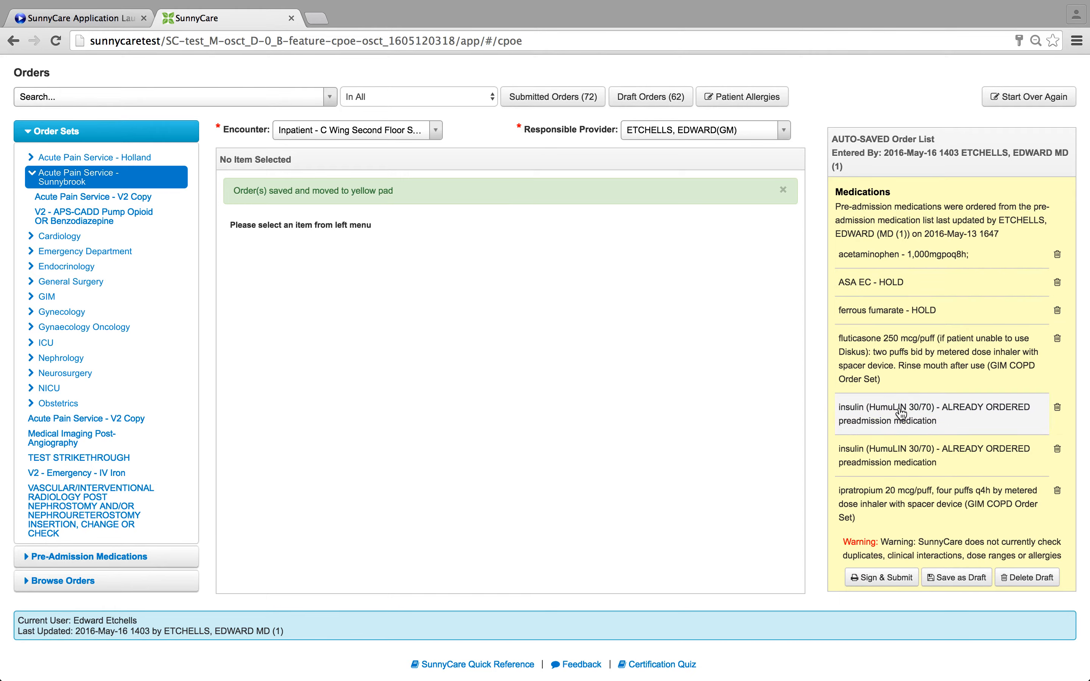
scroll(901, 414, down, 5)
scroll(902, 413, down, 5)
scroll(902, 414, down, 2)
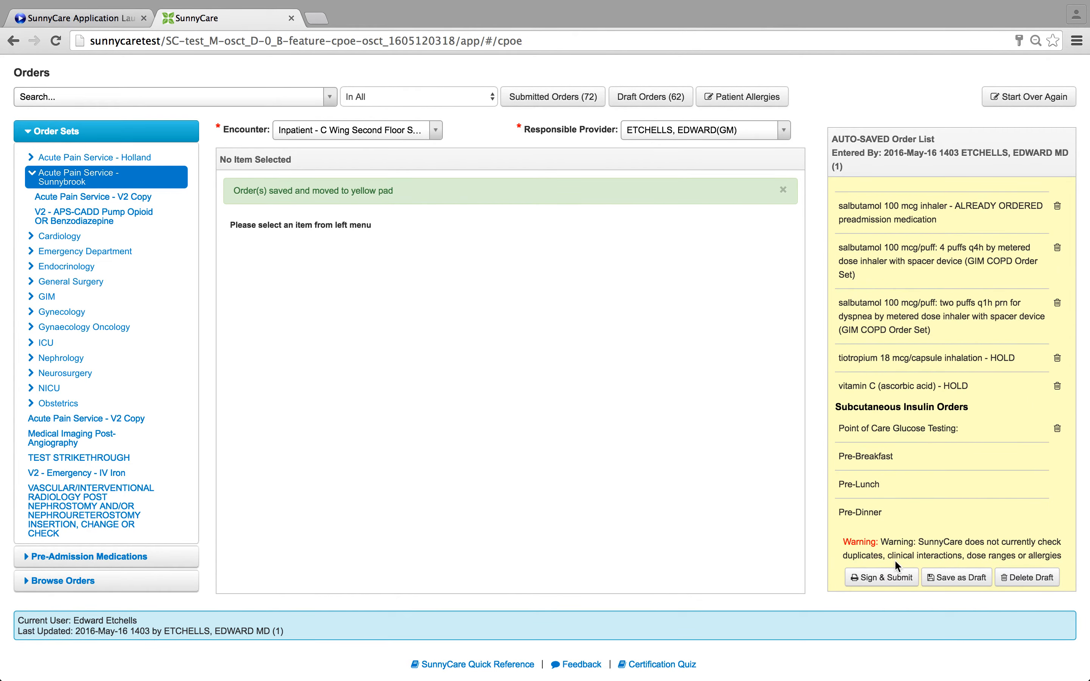
click(882, 578)
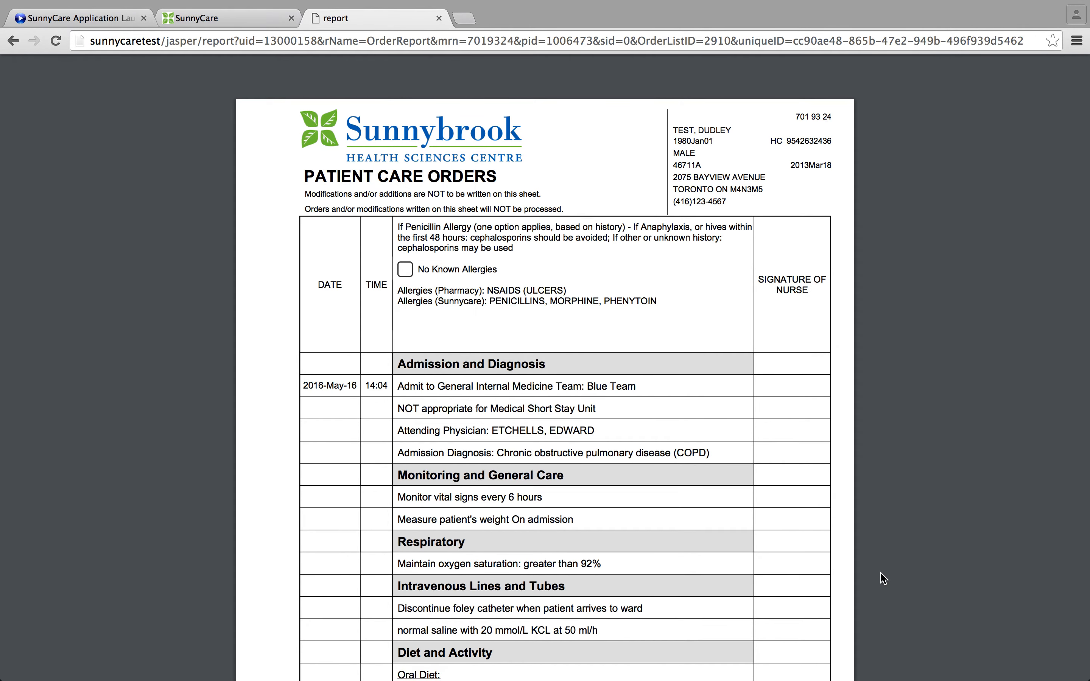
Review the first pages of the generated Patient Care Orders report and close it.
scroll(883, 579, down, 3)
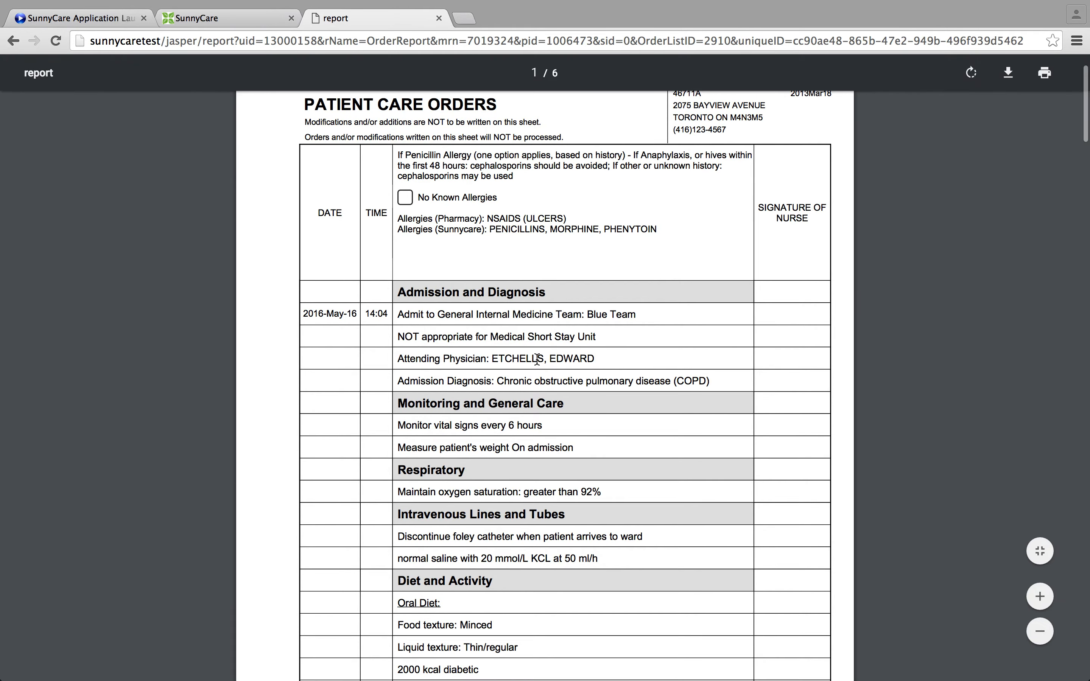
scroll(389, 349, down, 8)
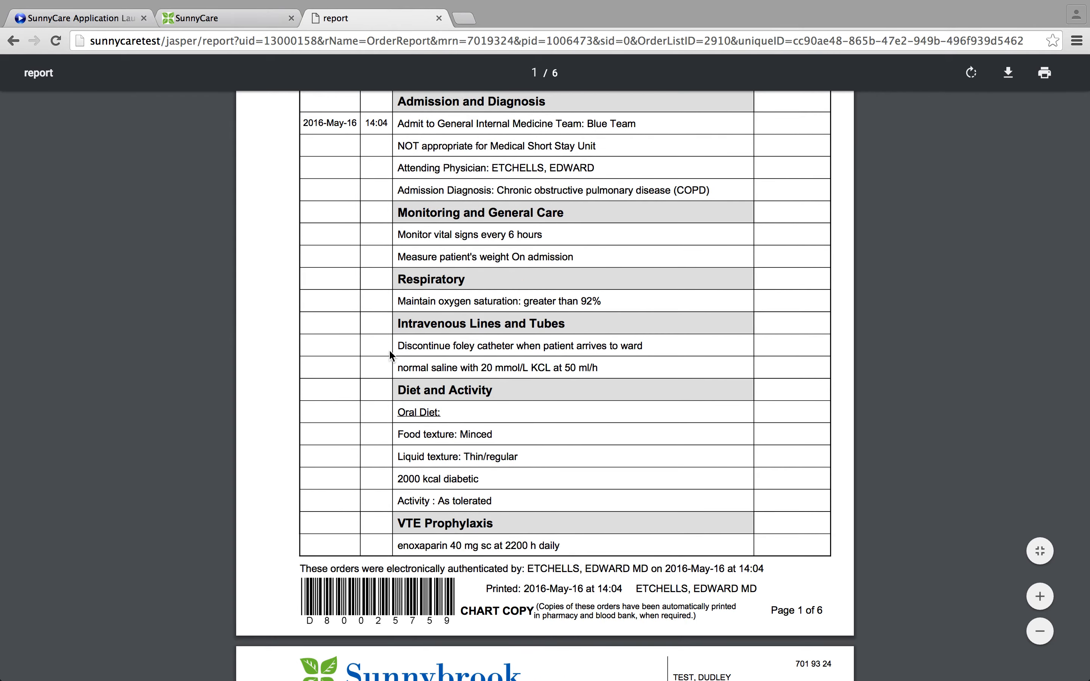
scroll(374, 461, up, 8)
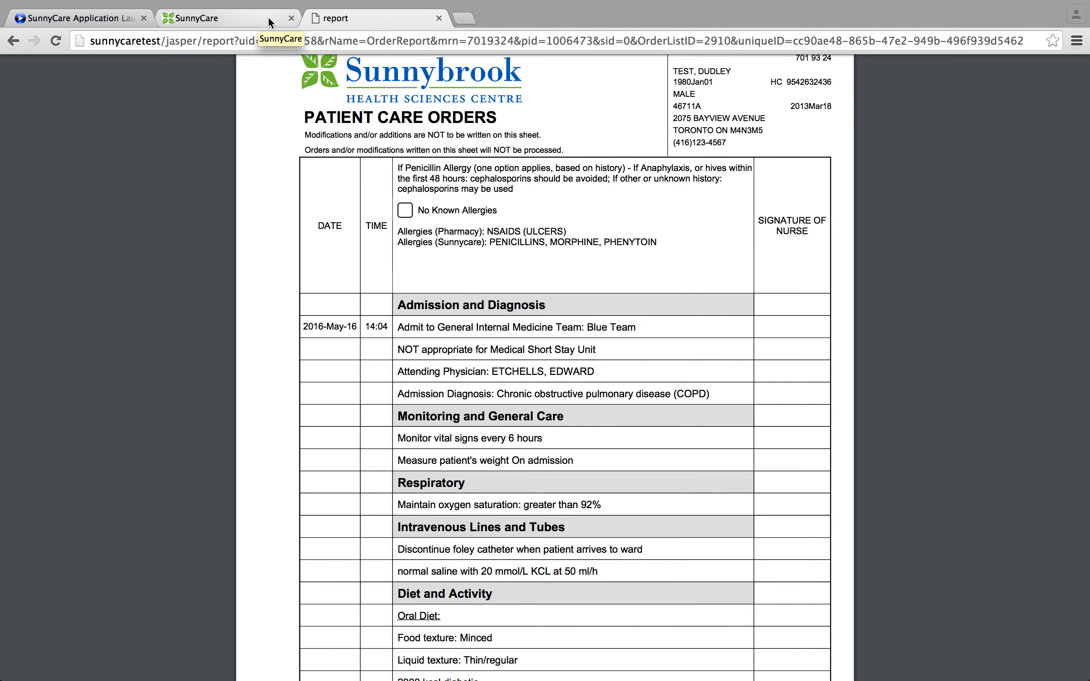
scroll(413, 199, down, 7)
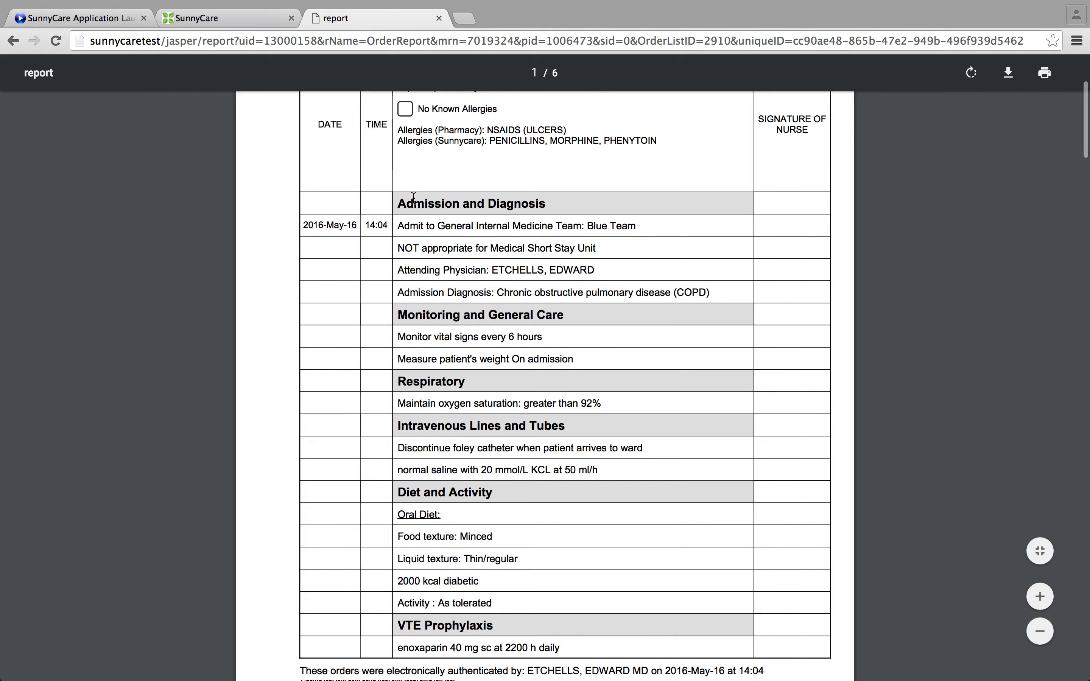
scroll(414, 199, down, 15)
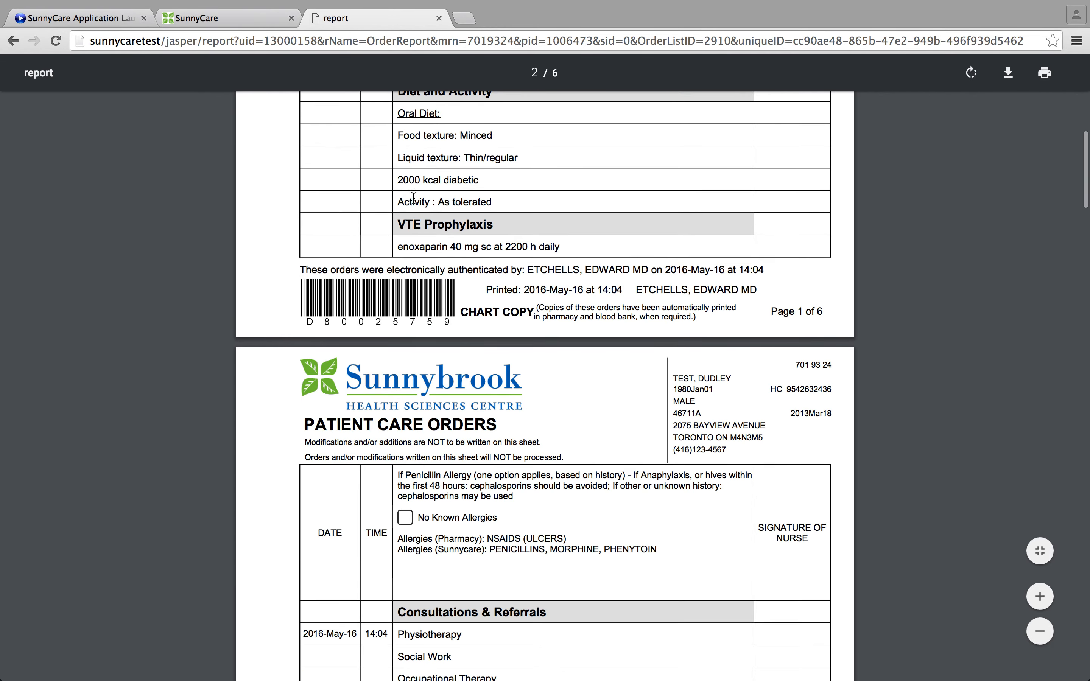
scroll(414, 198, down, 5)
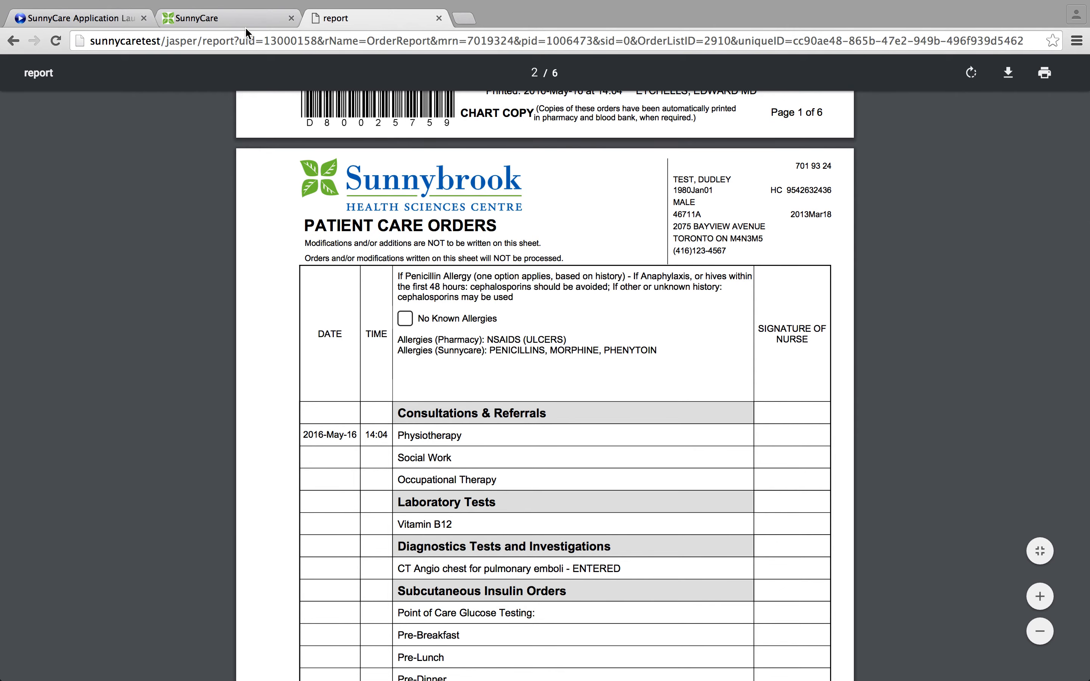
click(438, 19)
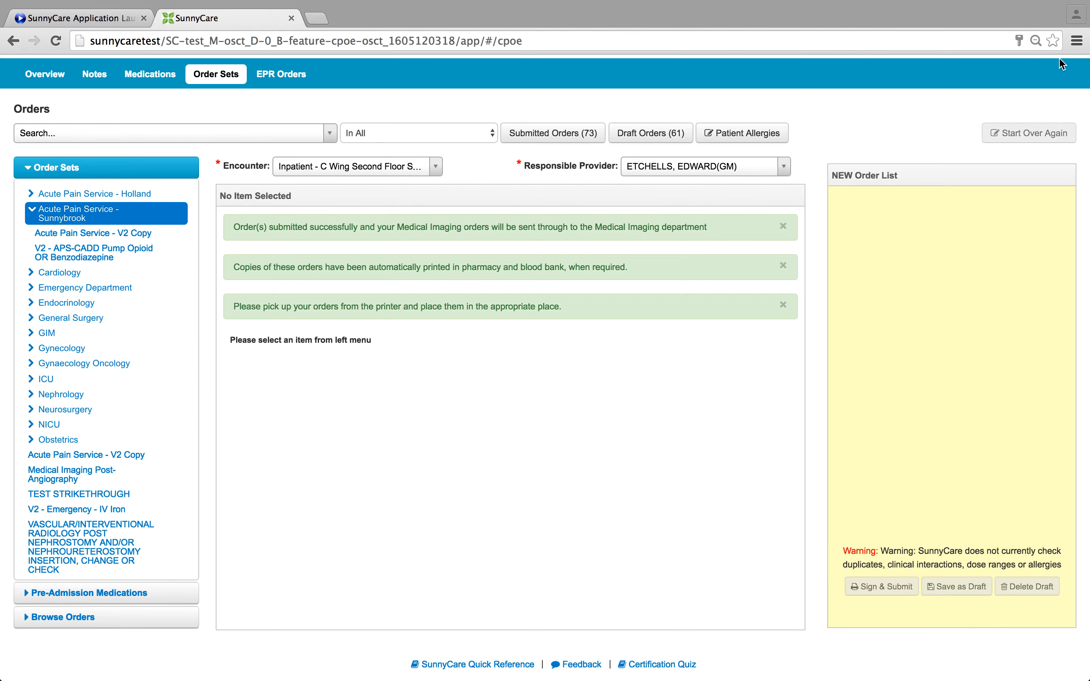
Switch to the Notes app to show the "SunnyCare Order Sets - Key Points" note.
click(1064, 11)
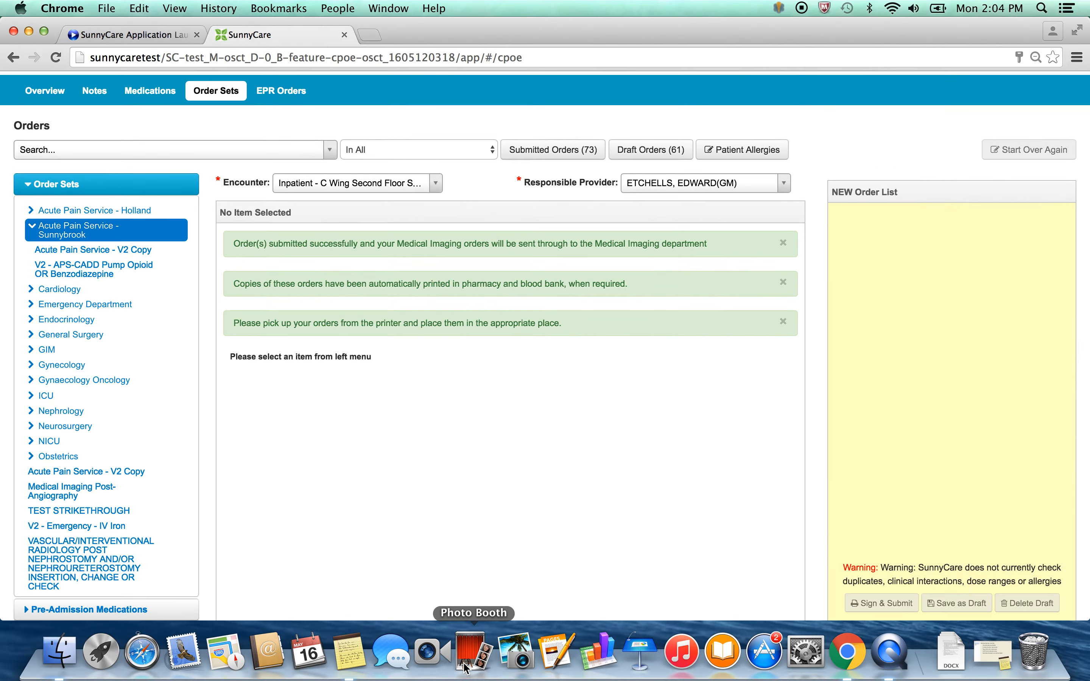
click(362, 656)
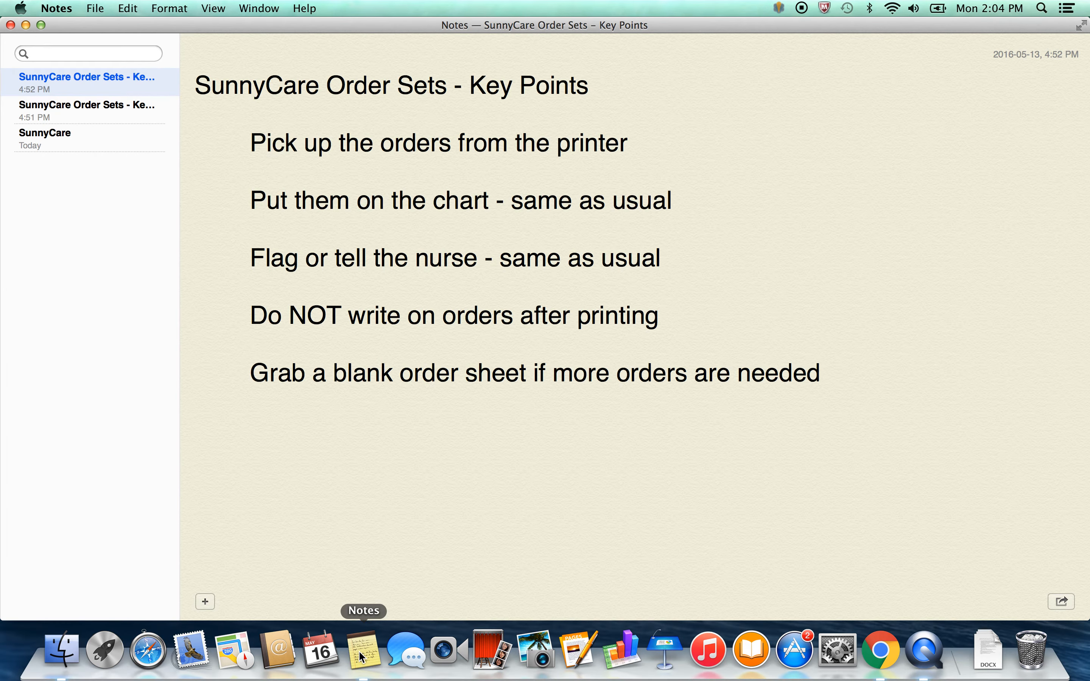